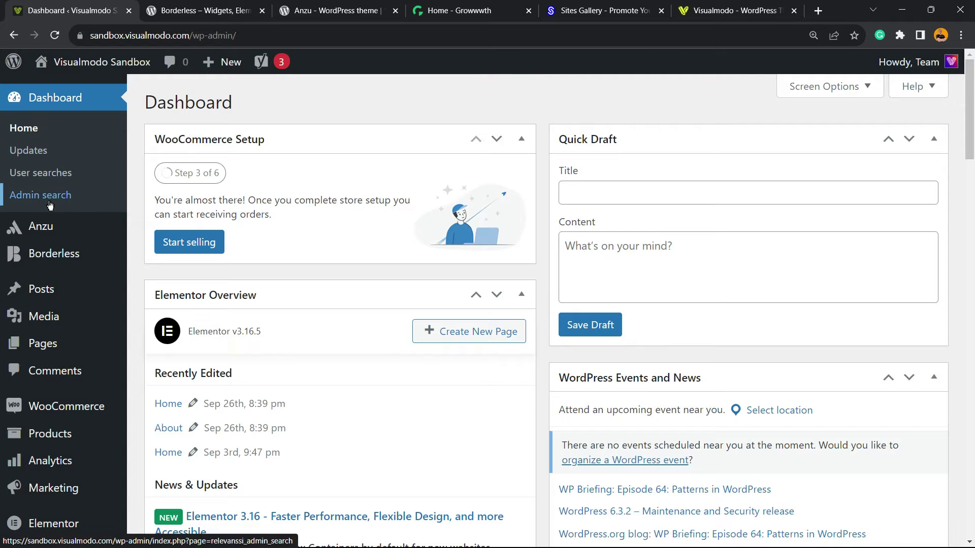
pyautogui.scroll(-1, 50, 206)
pyautogui.scroll(-1, 77, 221)
pyautogui.scroll(-2, 83, 347)
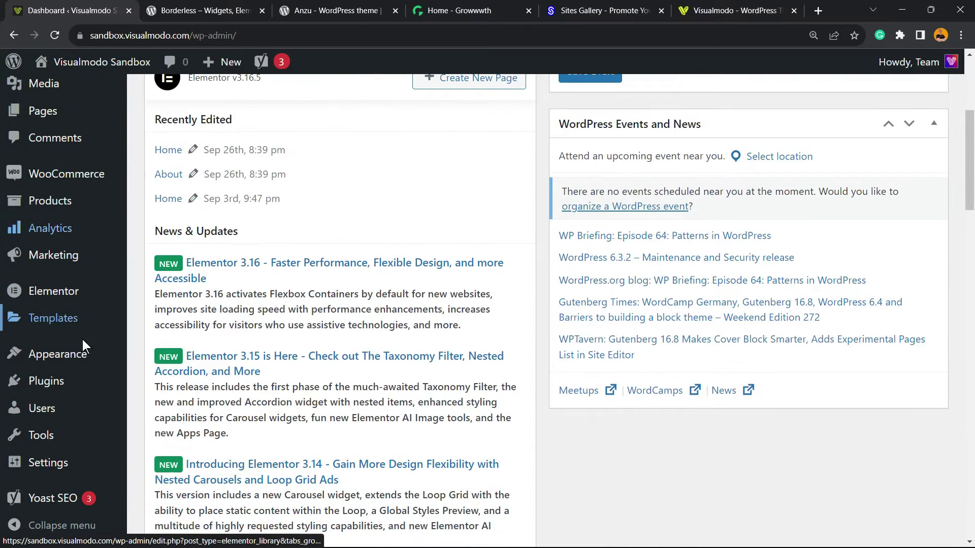
pyautogui.moveTo(45, 381)
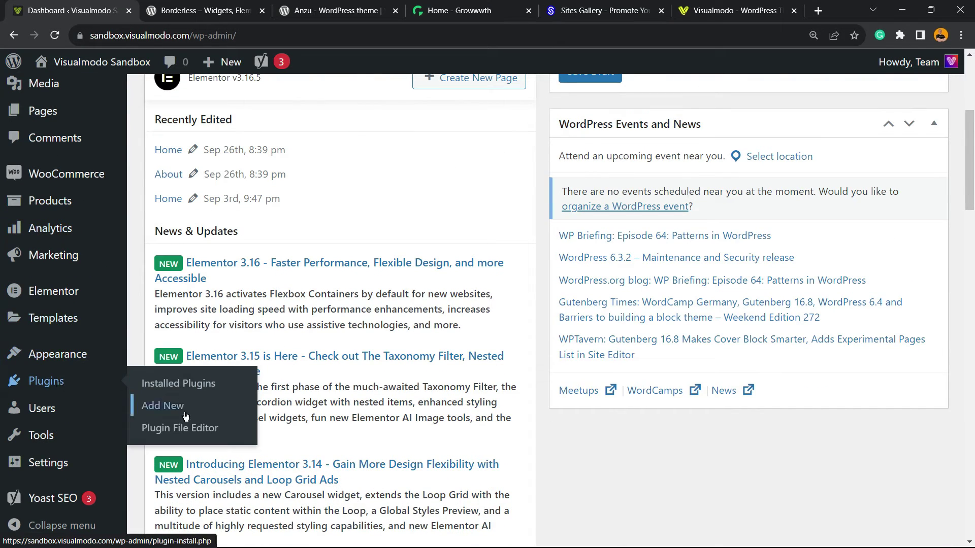
# Step: Search the plugin directory for 'Disable REST API' and install Dave McHale's plugin
pyautogui.click(183, 411)
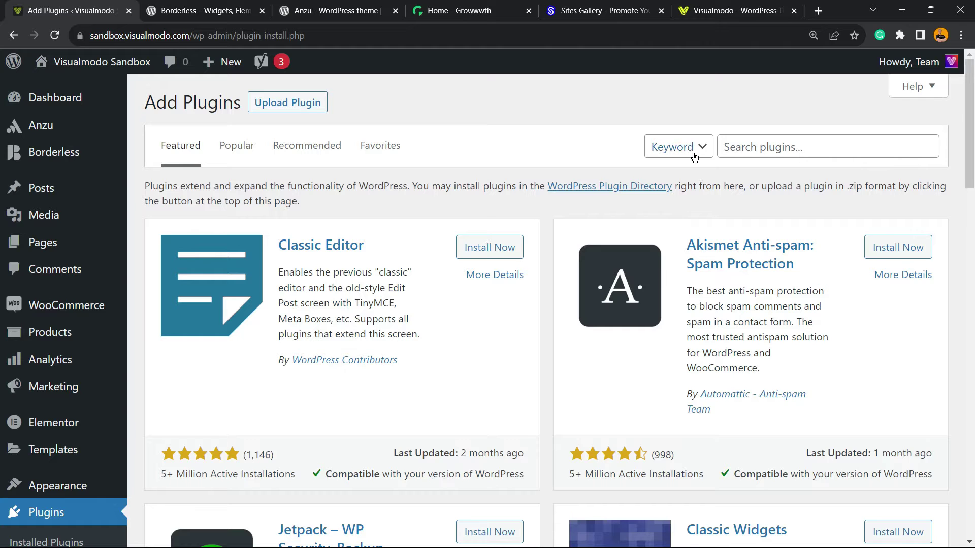
pyautogui.click(761, 146)
pyautogui.write('Disable REST API')
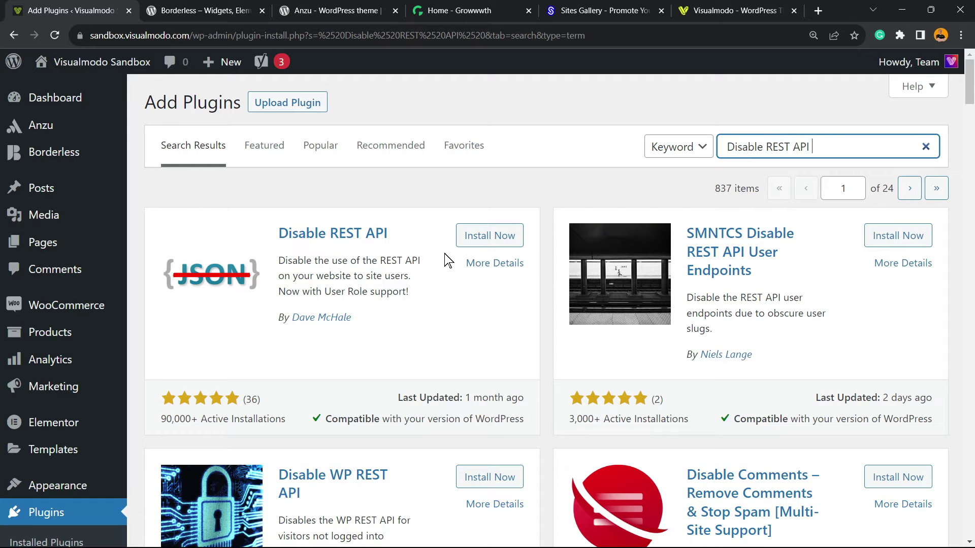
pyautogui.tripleClick(326, 267)
pyautogui.moveTo(369, 314); pyautogui.dragTo(302, 322)
pyautogui.click(358, 316)
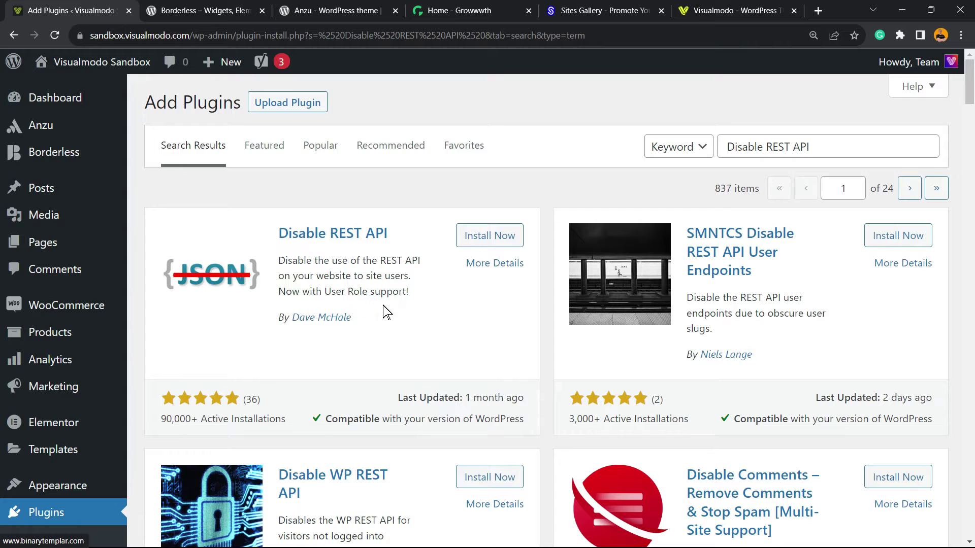
pyautogui.click(467, 242)
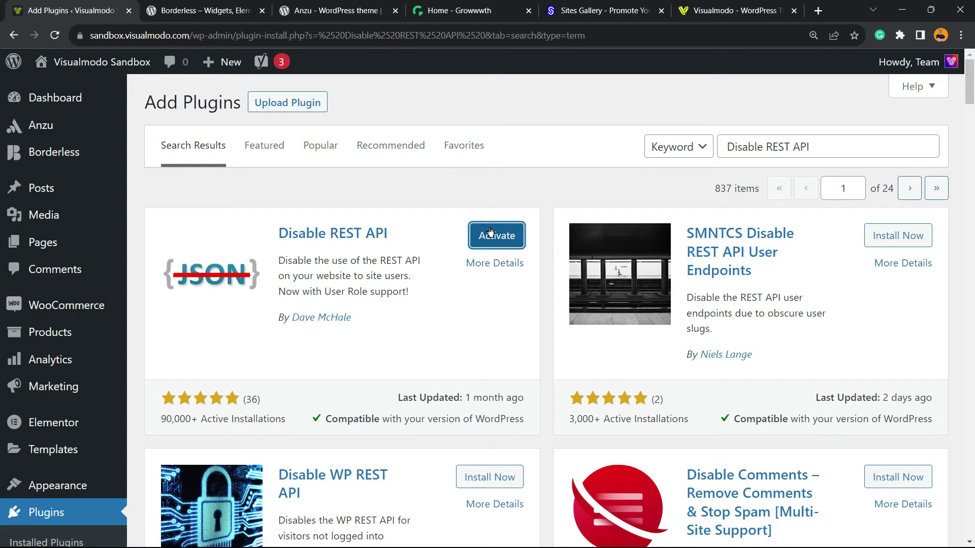
# Step: Activate Disable REST API and find it in the installed Plugins list
pyautogui.click(490, 233)
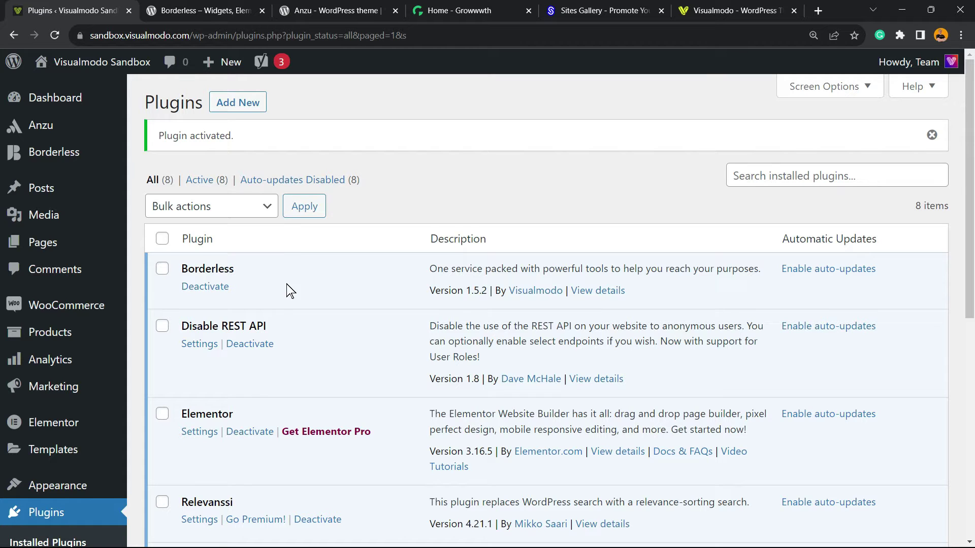
pyautogui.tripleClick(220, 327)
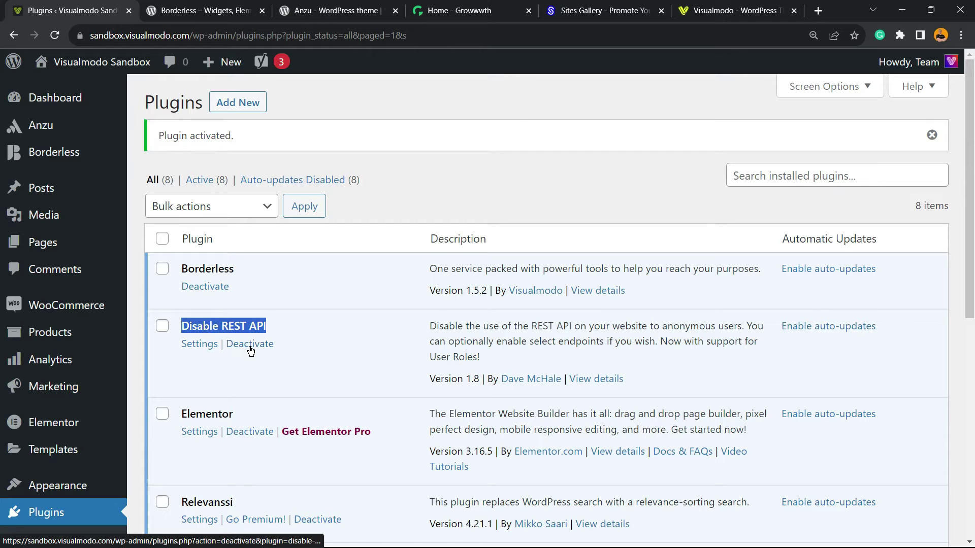
# Step: Open the Disable REST API settings page and view the roles in the 'Rules for' list
pyautogui.click(211, 345)
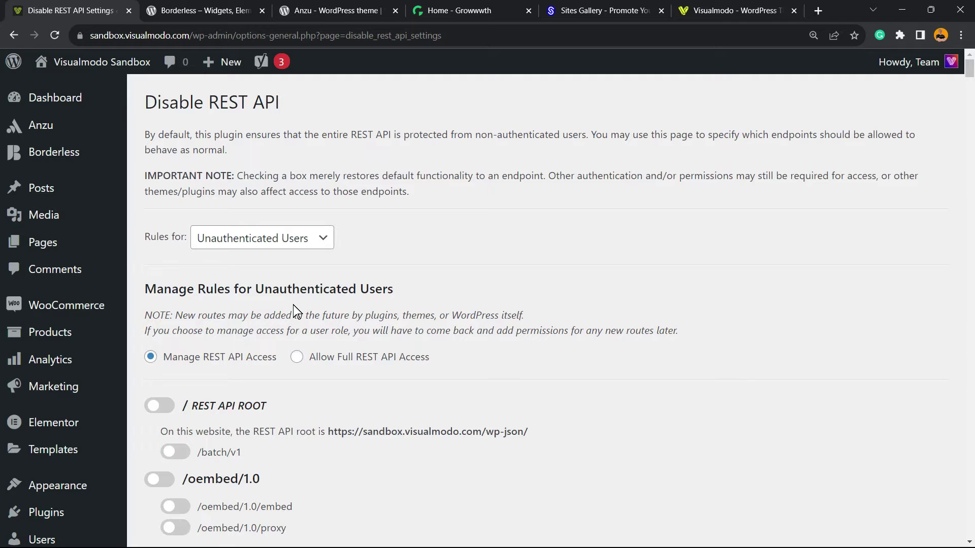
pyautogui.click(229, 245)
pyautogui.click(229, 248)
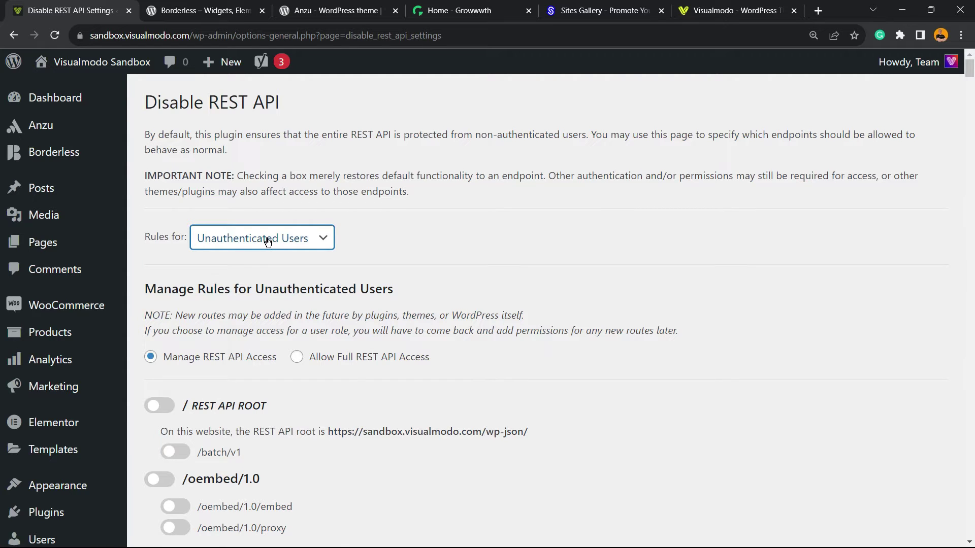
pyautogui.click(267, 242)
pyautogui.scroll(-2, 261, 222)
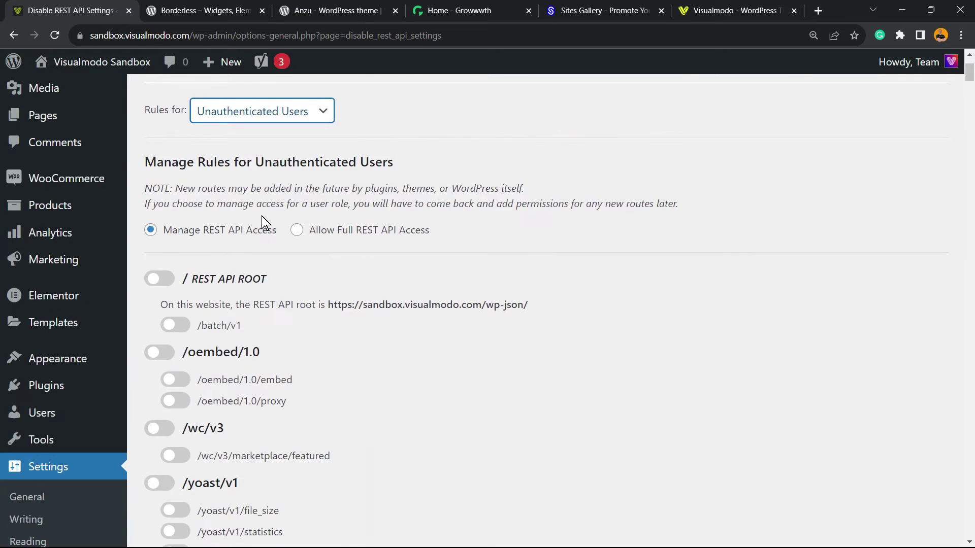
pyautogui.scroll(2, 262, 221)
pyautogui.click(262, 237)
pyautogui.scroll(-1, 255, 341)
pyautogui.scroll(1, 256, 342)
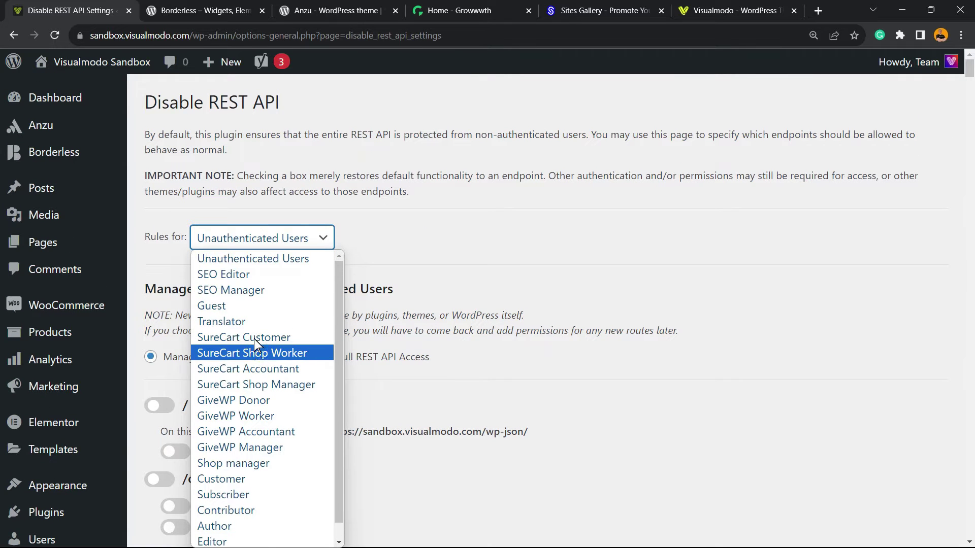
# Step: Choose SEO Editor under 'Rules for' and set it to Manage REST API Access
pyautogui.click(262, 269)
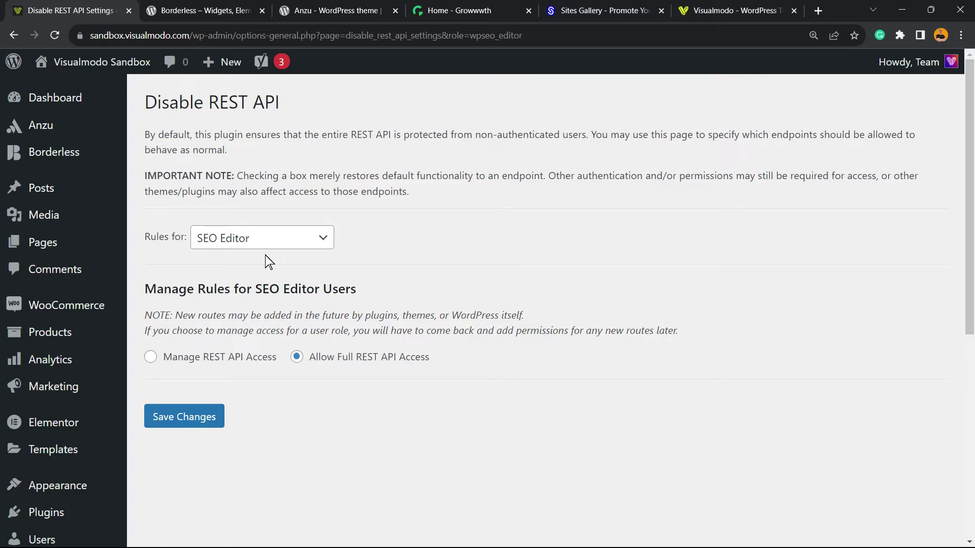
pyautogui.click(235, 357)
pyautogui.scroll(-2, 269, 306)
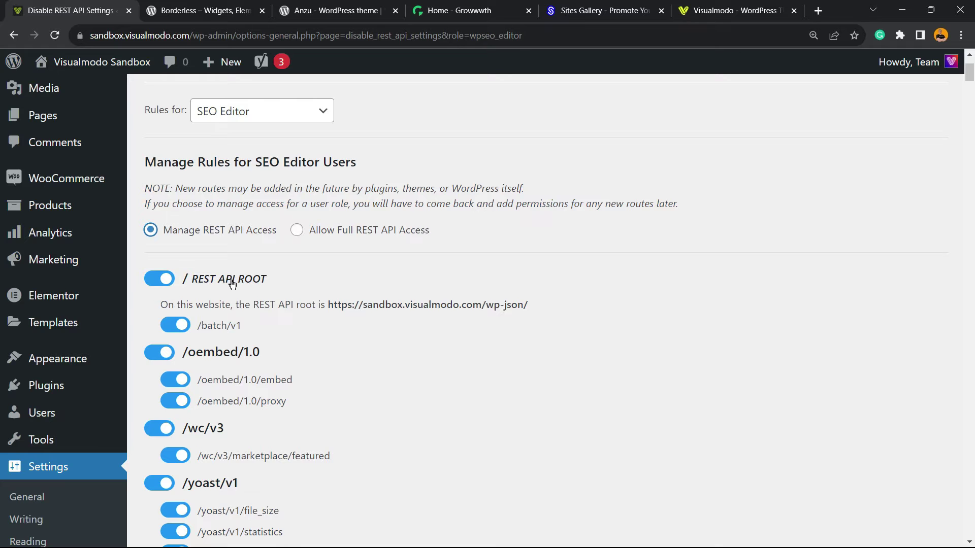
pyautogui.scroll(-2, 223, 288)
pyautogui.scroll(-1, 154, 226)
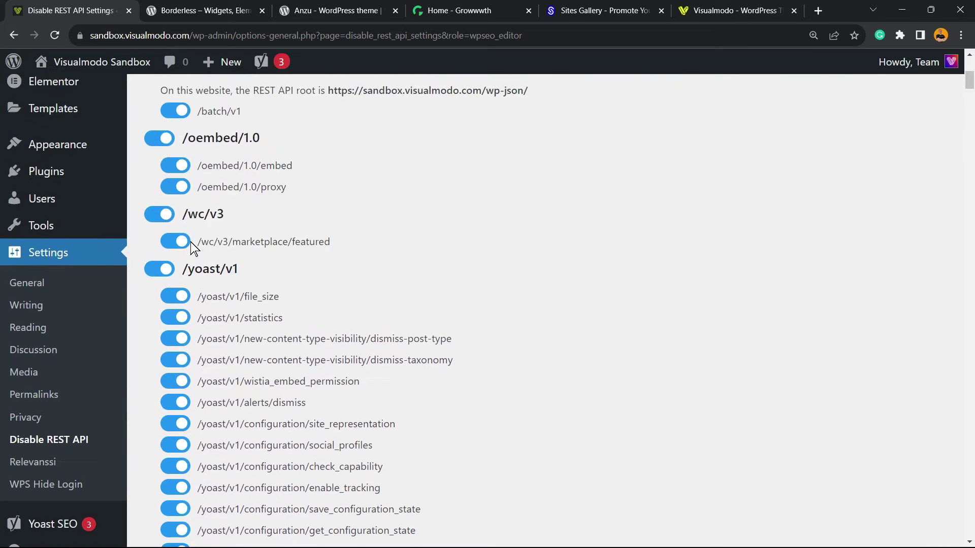
pyautogui.scroll(-1, 190, 243)
pyautogui.scroll(-2, 183, 240)
pyautogui.scroll(-2, 181, 240)
pyautogui.scroll(-3, 181, 240)
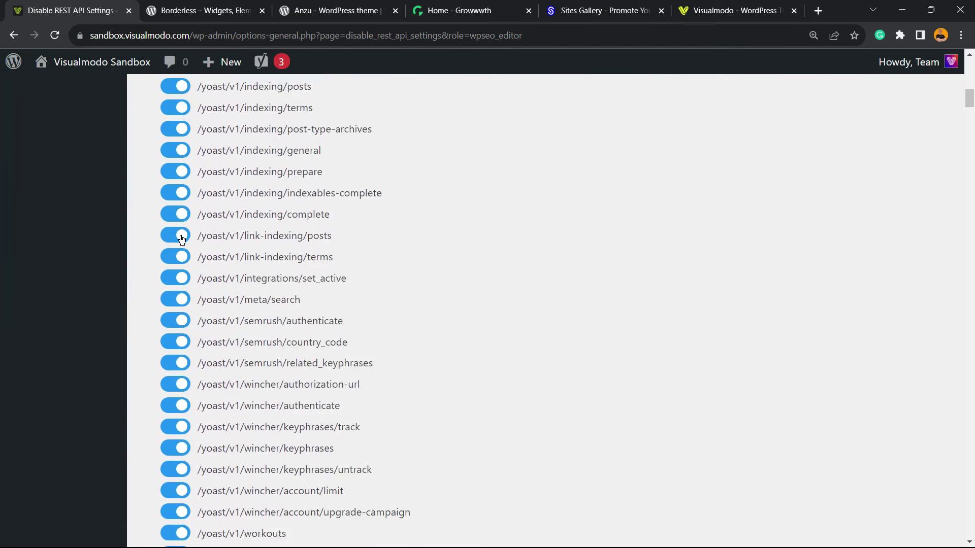
pyautogui.scroll(-2, 181, 238)
pyautogui.scroll(-4, 180, 240)
pyautogui.scroll(-2, 177, 242)
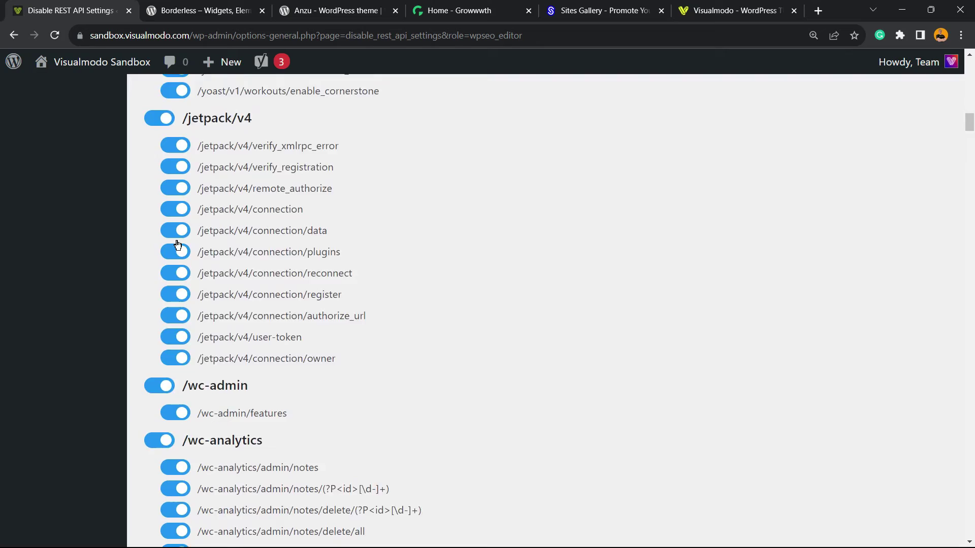
pyautogui.scroll(-2, 178, 243)
pyautogui.scroll(-5, 176, 247)
pyautogui.scroll(-6, 173, 254)
pyautogui.scroll(-5, 173, 253)
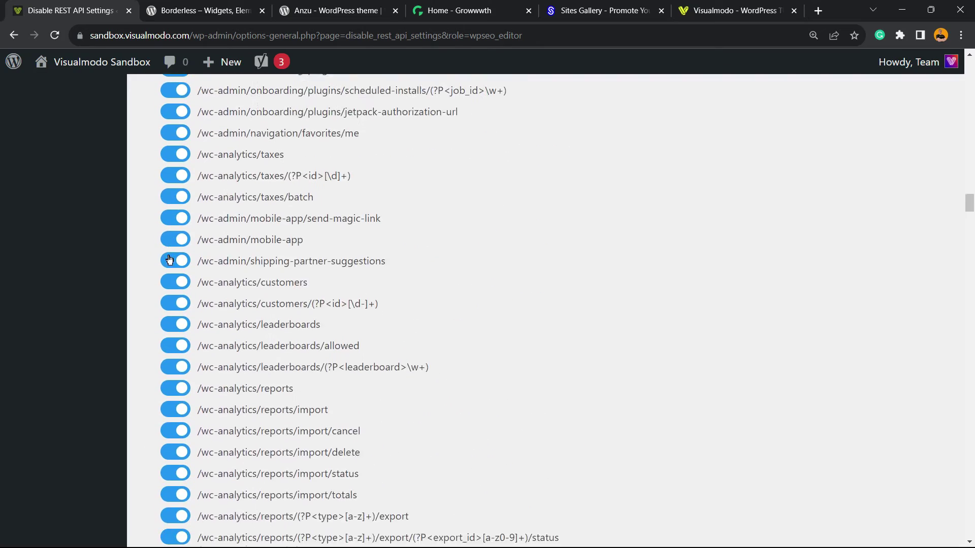
pyautogui.scroll(-5, 172, 257)
pyautogui.scroll(-5, 185, 346)
pyautogui.scroll(-5, 236, 328)
pyautogui.scroll(-5, 228, 336)
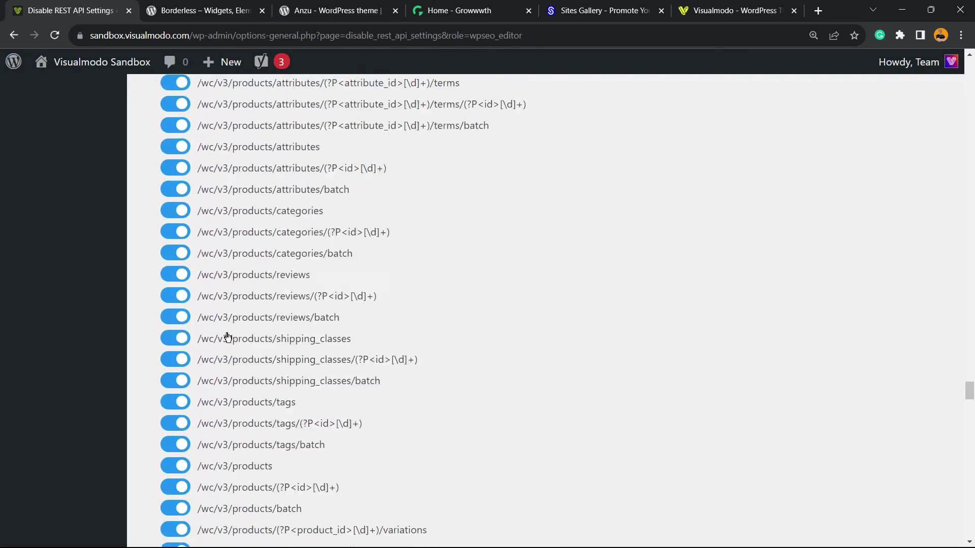
pyautogui.scroll(-5, 217, 350)
pyautogui.scroll(-5, 212, 381)
pyautogui.scroll(-5, 183, 404)
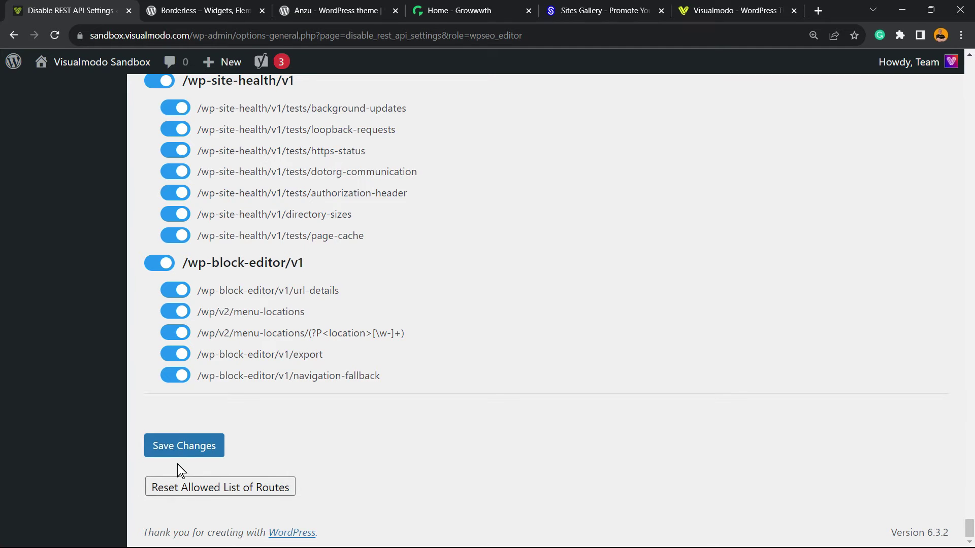
pyautogui.scroll(10, 148, 229)
pyautogui.scroll(10, 148, 221)
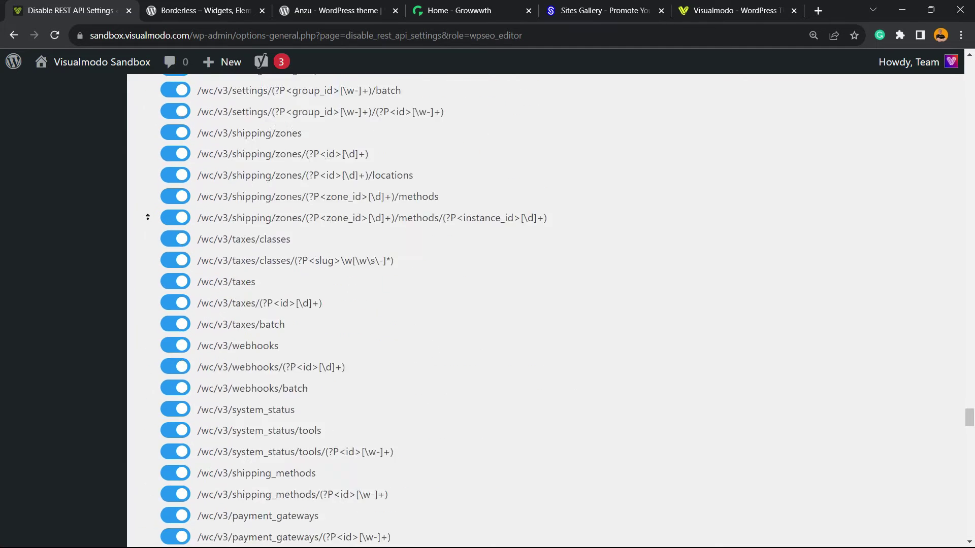
pyautogui.scroll(10, 149, 229)
pyautogui.scroll(10, 148, 244)
pyautogui.scroll(10, 148, 245)
pyautogui.scroll(10, 148, 244)
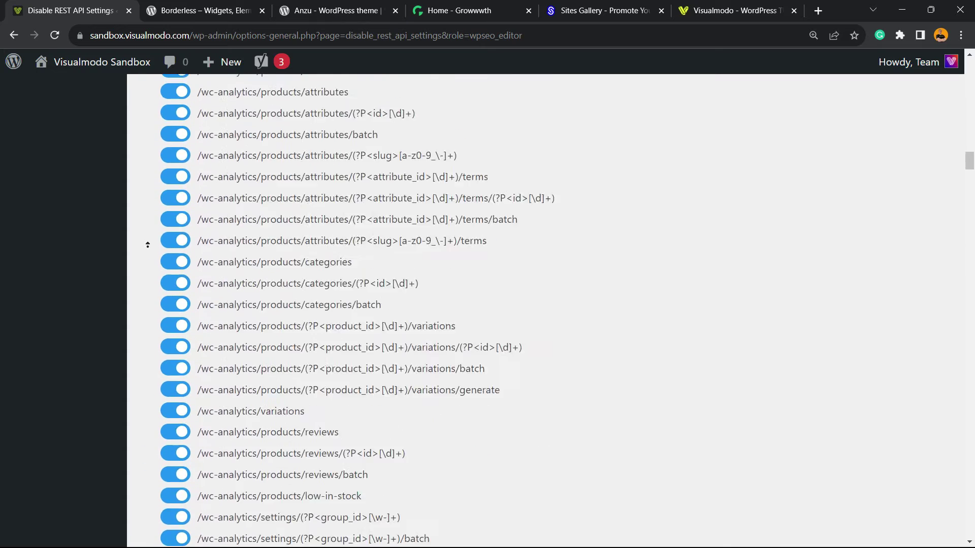
pyautogui.scroll(10, 148, 245)
pyautogui.scroll(10, 153, 299)
pyautogui.click(254, 238)
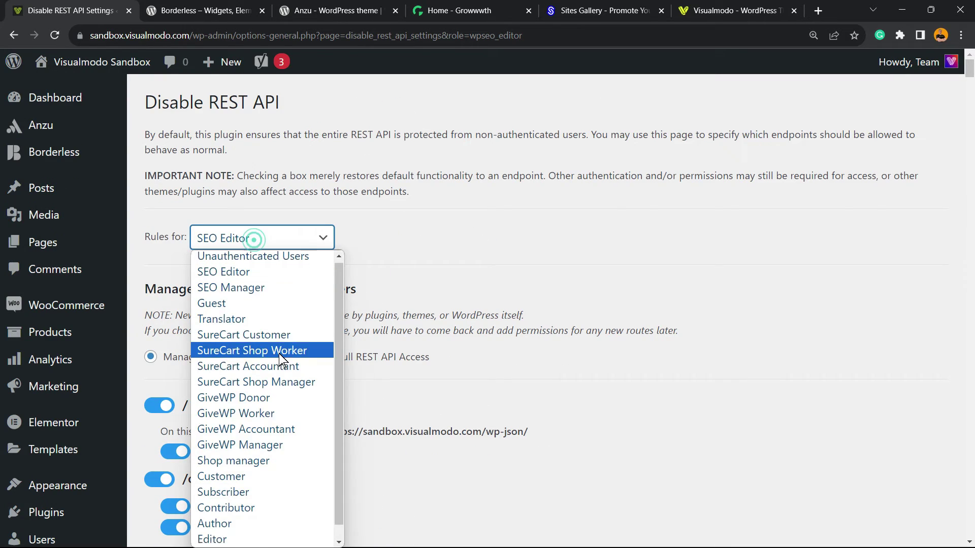
pyautogui.scroll(-1, 228, 358)
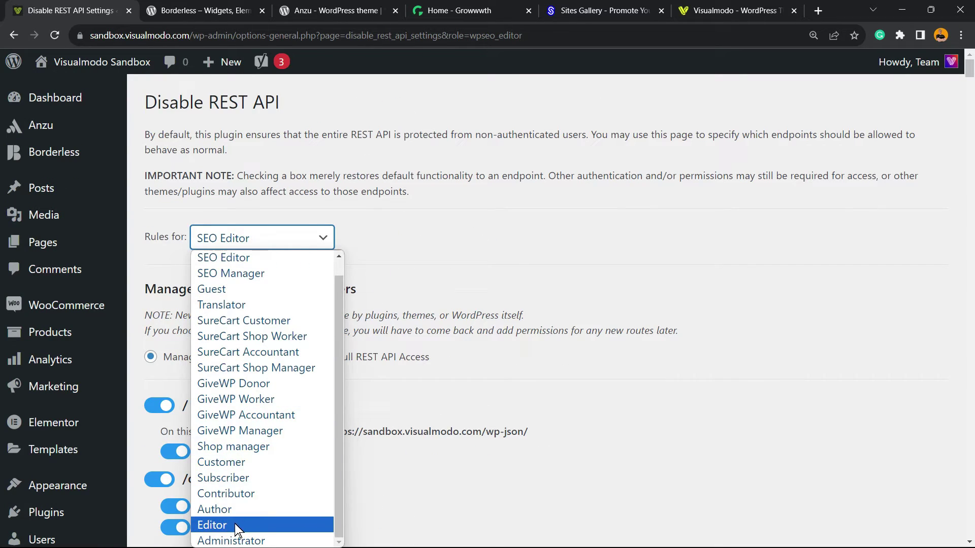
pyautogui.click(232, 493)
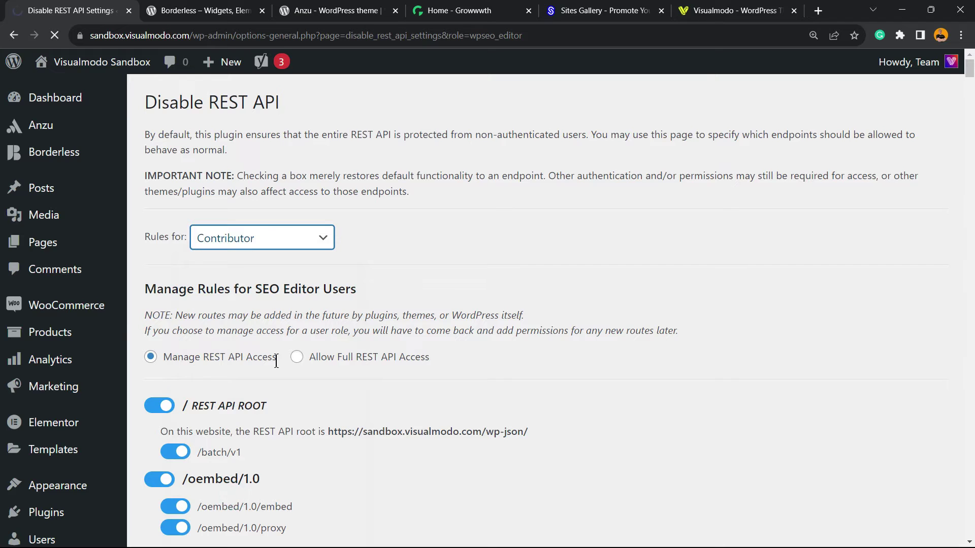
pyautogui.scroll(-3, 239, 358)
pyautogui.scroll(2, 251, 345)
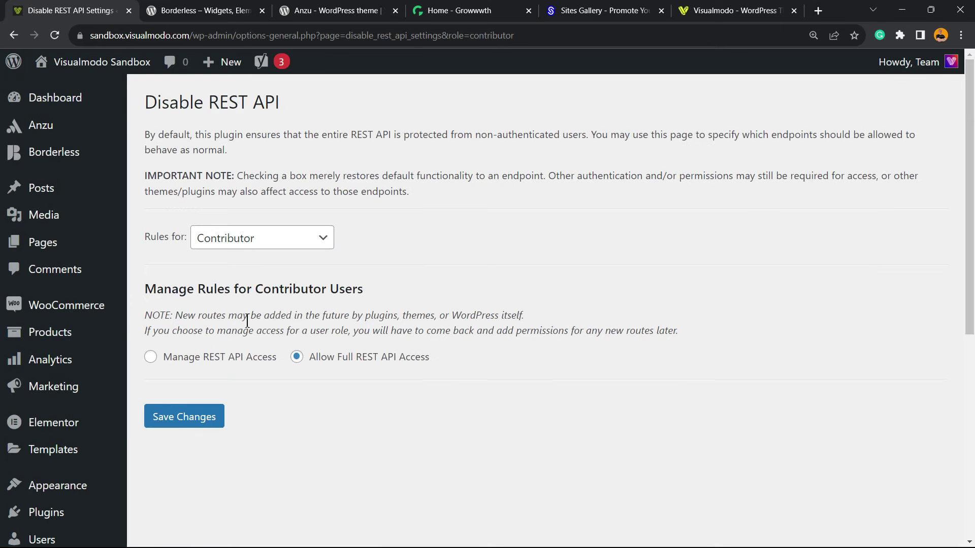
pyautogui.click(225, 358)
pyautogui.click(159, 405)
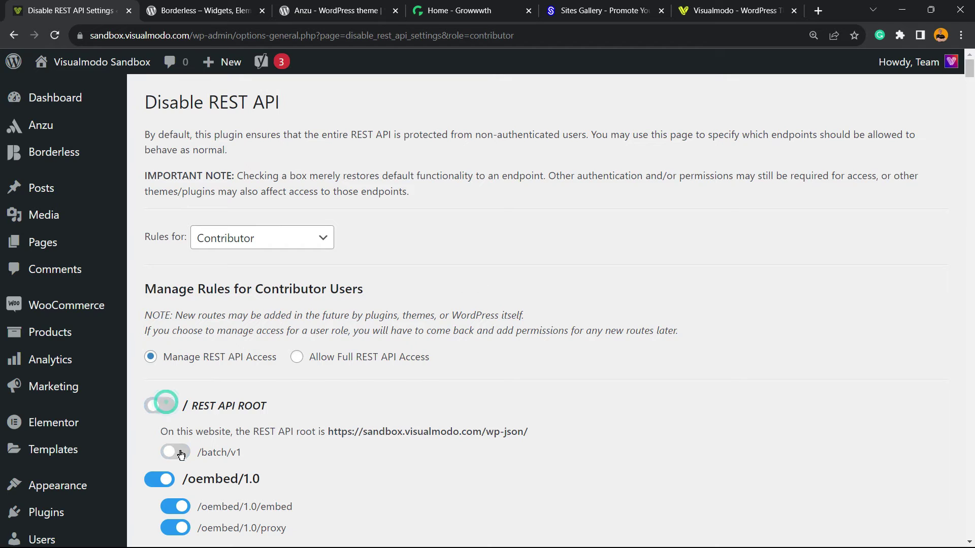
pyautogui.click(162, 480)
pyautogui.scroll(-5, 162, 472)
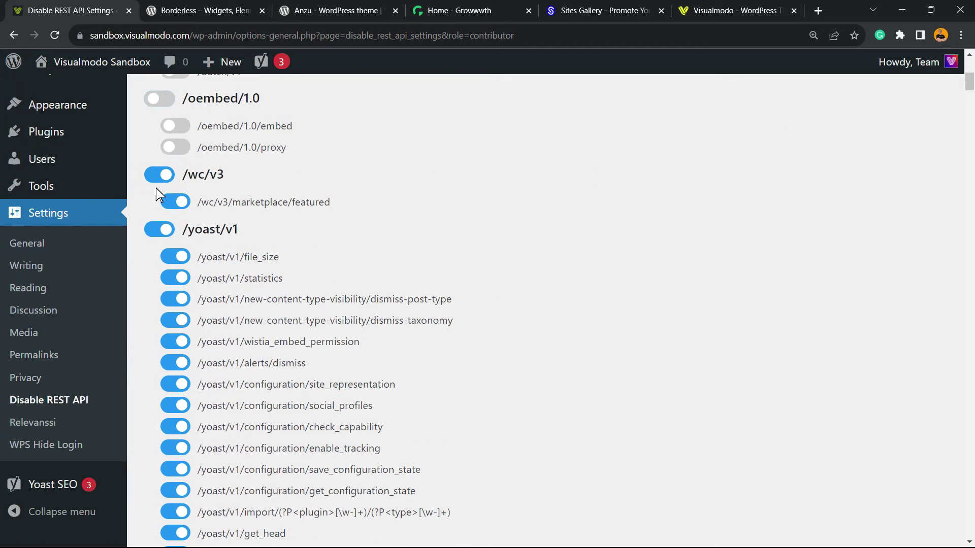
pyautogui.click(151, 184)
pyautogui.click(161, 230)
pyautogui.scroll(2, 228, 229)
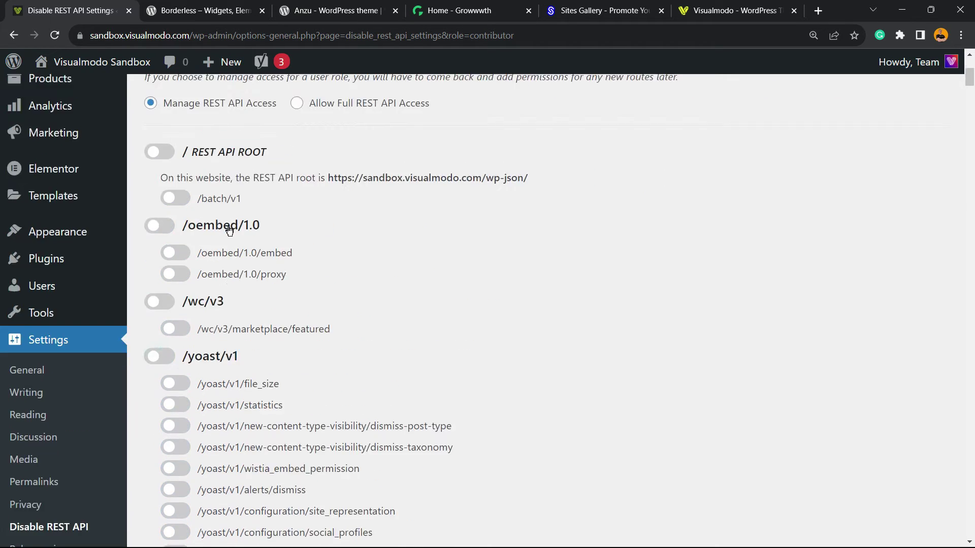
pyautogui.scroll(-5, 228, 228)
pyautogui.scroll(15, 229, 232)
pyautogui.scroll(-2, 228, 236)
pyautogui.scroll(2, 224, 240)
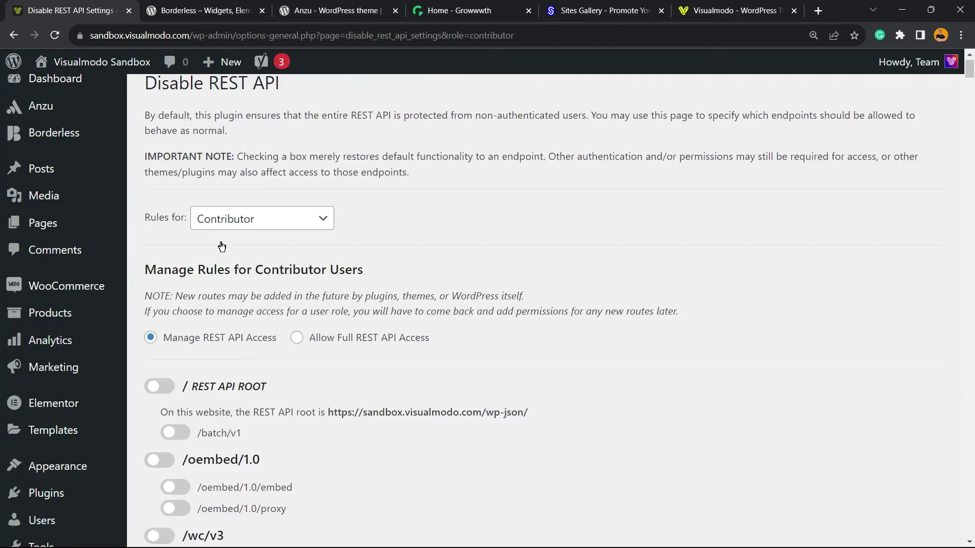
pyautogui.scroll(-15, 224, 252)
pyautogui.scroll(-10, 232, 270)
pyautogui.scroll(-10, 234, 270)
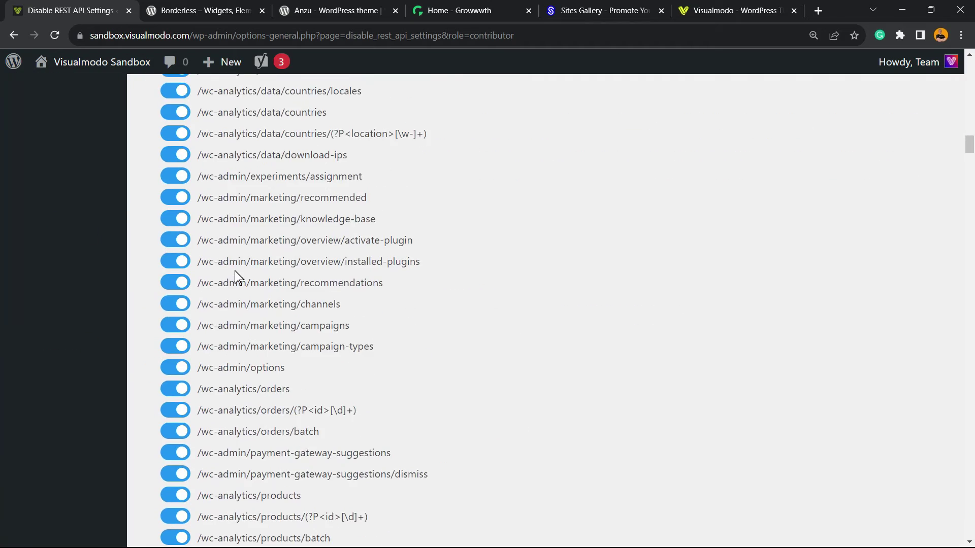
pyautogui.scroll(-10, 234, 272)
pyautogui.scroll(-10, 231, 275)
pyautogui.scroll(-10, 231, 276)
pyautogui.scroll(-10, 230, 279)
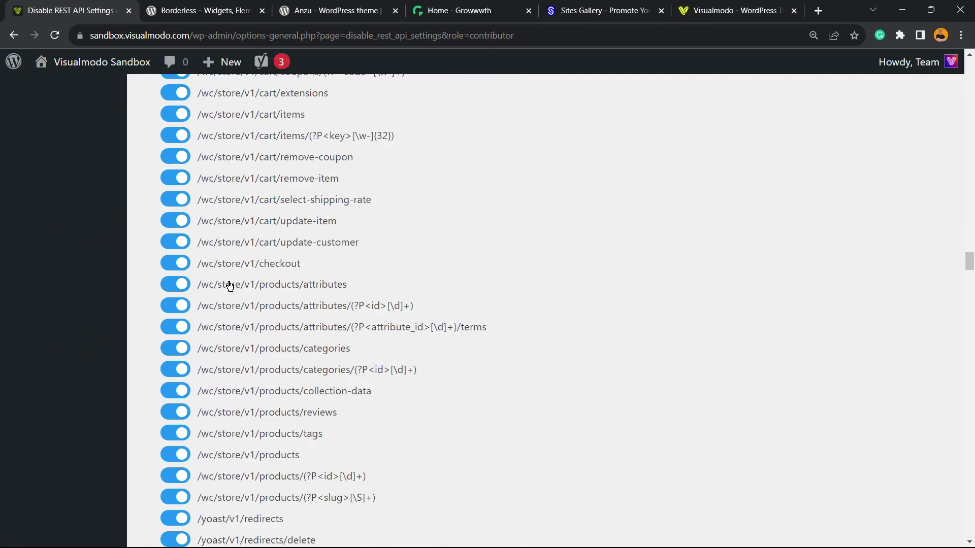
pyautogui.scroll(-10, 229, 282)
pyautogui.scroll(-10, 229, 286)
pyautogui.scroll(-10, 227, 293)
pyautogui.scroll(-10, 227, 294)
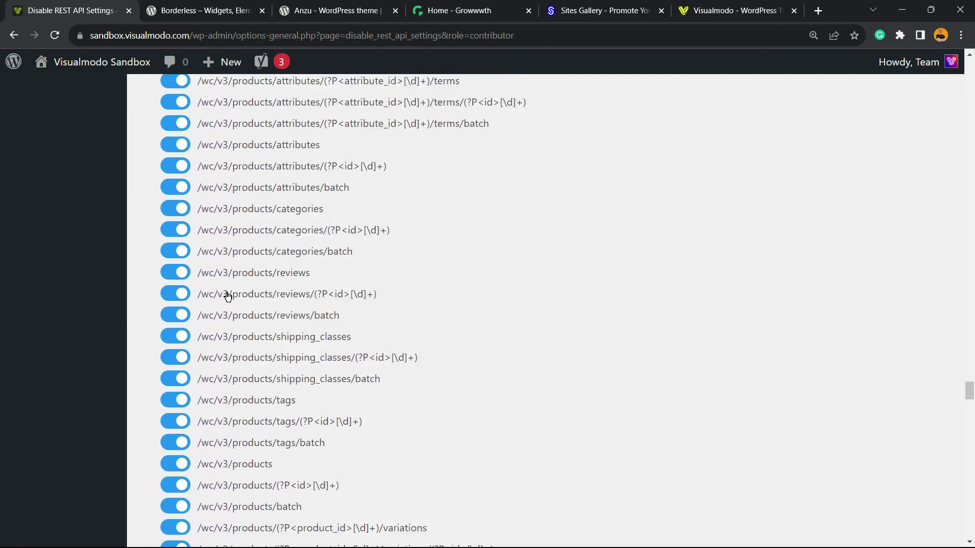
pyautogui.scroll(-10, 228, 296)
pyautogui.scroll(-10, 227, 296)
pyautogui.scroll(-10, 226, 295)
pyautogui.scroll(-10, 227, 296)
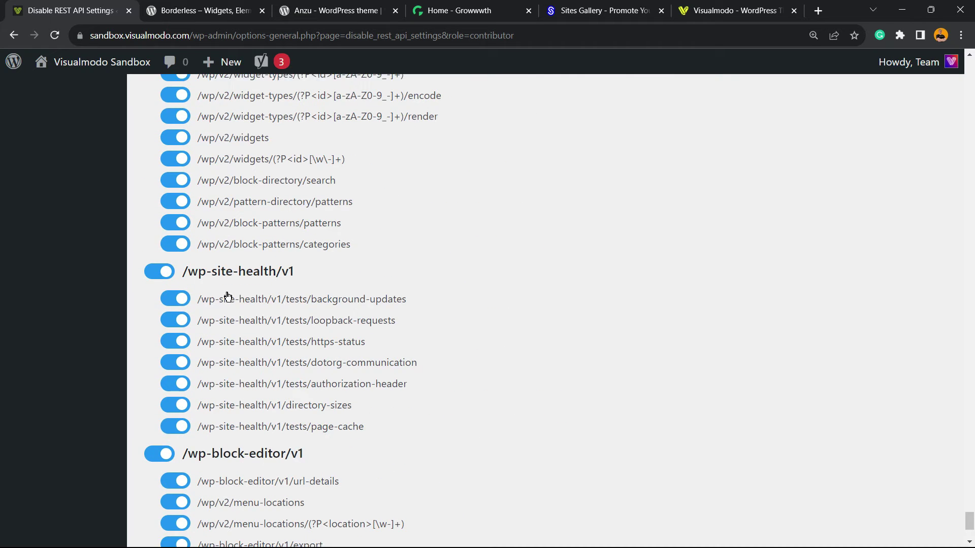
pyautogui.scroll(-5, 227, 295)
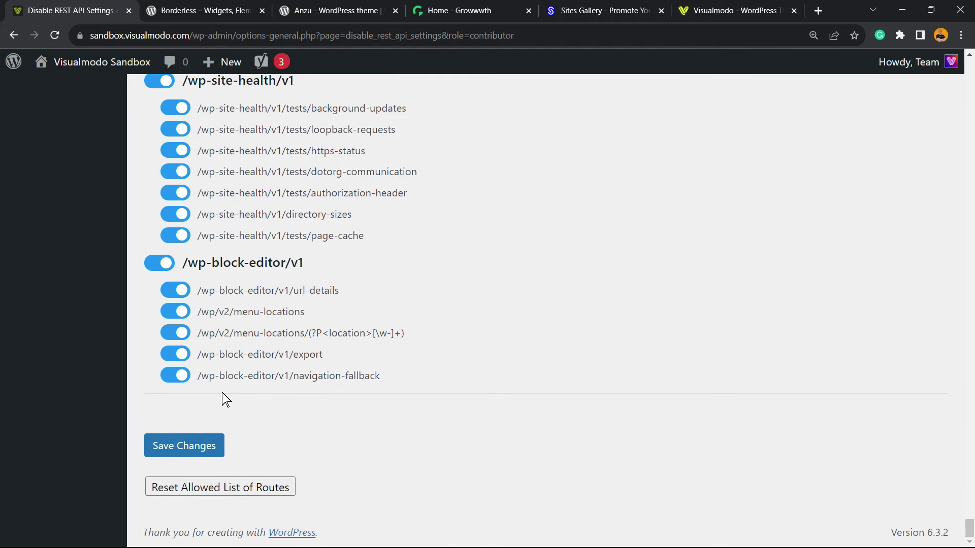
pyautogui.scroll(10, 221, 411)
pyautogui.scroll(10, 259, 366)
pyautogui.scroll(10, 280, 365)
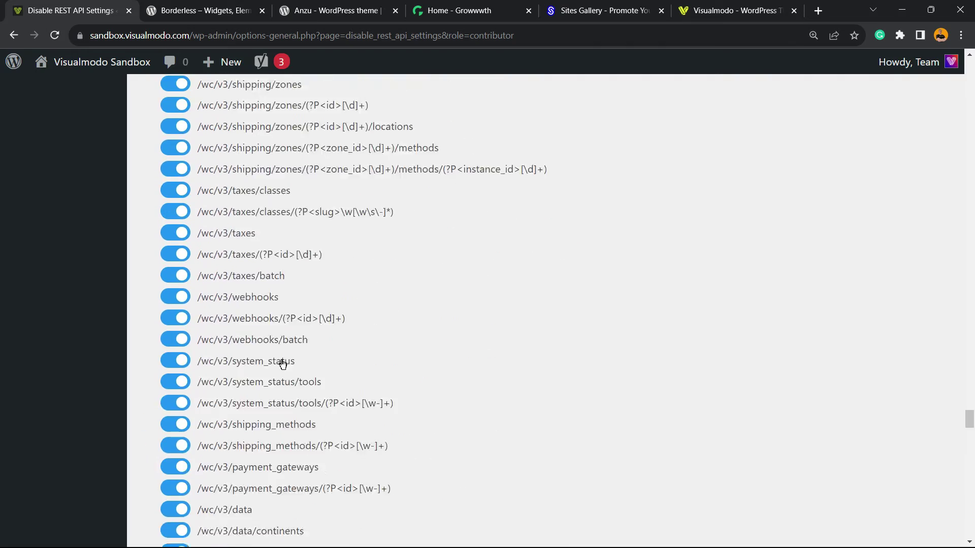
pyautogui.scroll(10, 281, 364)
pyautogui.scroll(10, 281, 364)
pyautogui.scroll(10, 282, 365)
pyautogui.scroll(10, 288, 367)
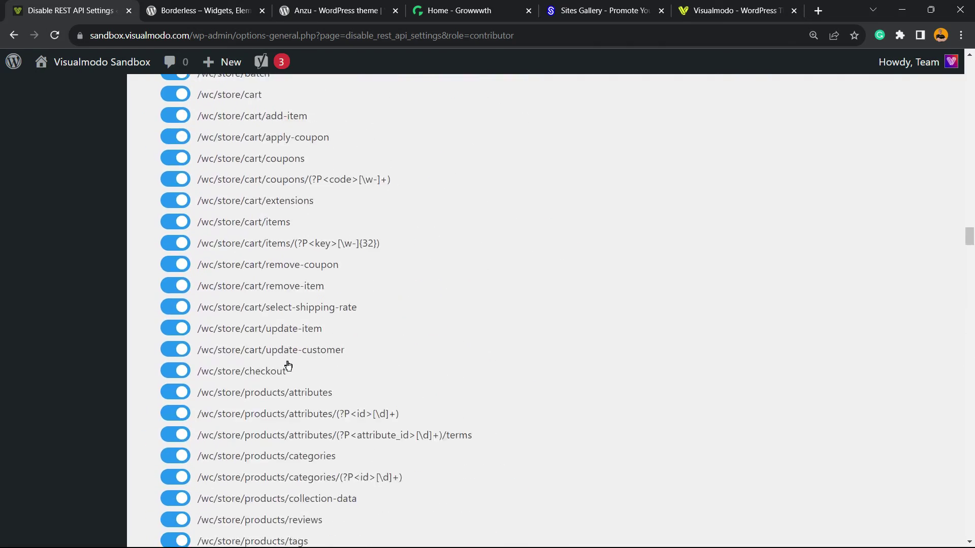
pyautogui.scroll(10, 286, 368)
pyautogui.scroll(10, 284, 371)
pyautogui.scroll(10, 283, 370)
pyautogui.scroll(10, 283, 373)
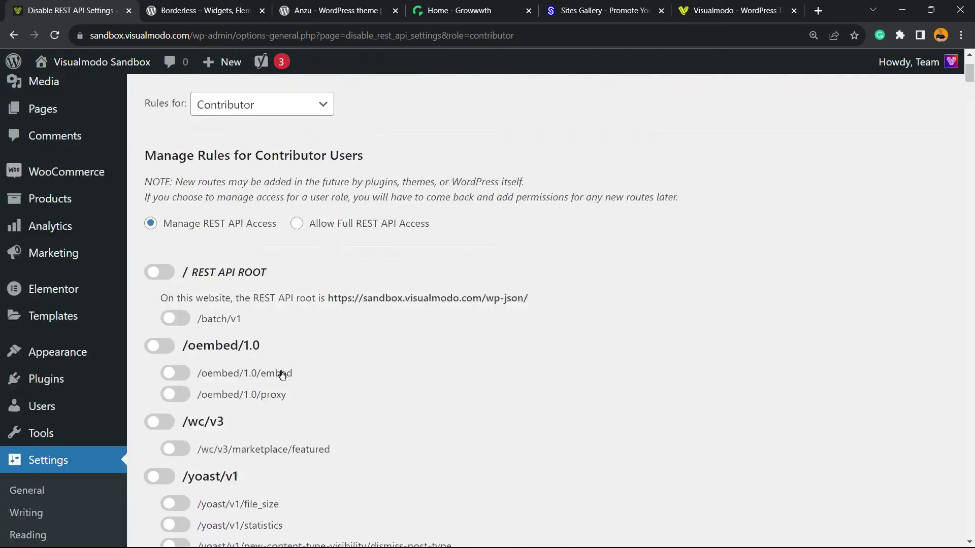
pyautogui.scroll(2, 282, 374)
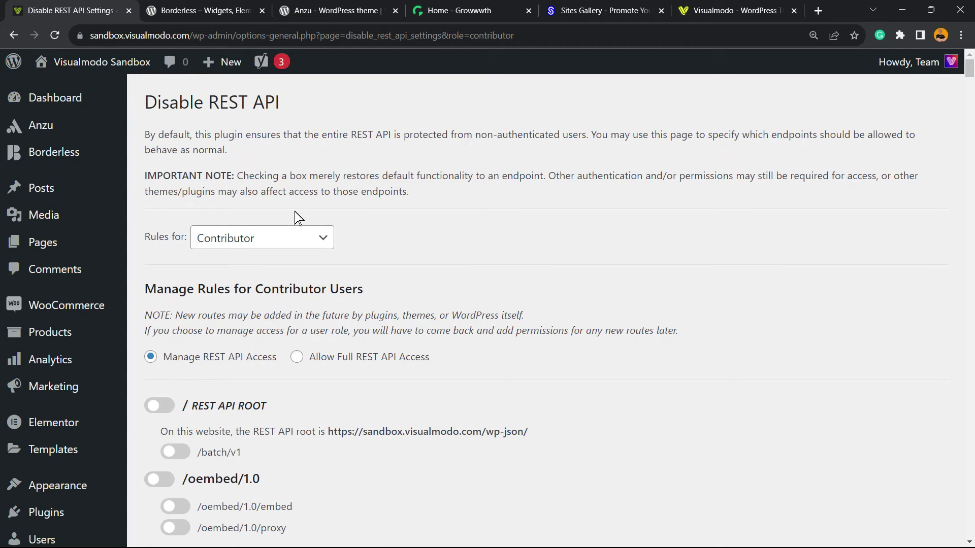
# Step: Set the Author role to Manage REST API Access, keeping every route allowed
pyautogui.click(284, 228)
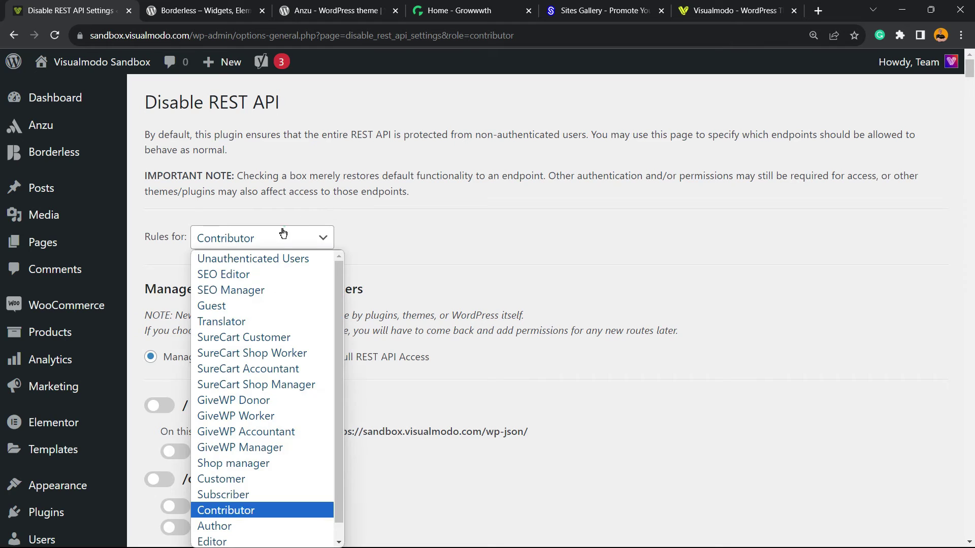
pyautogui.click(298, 525)
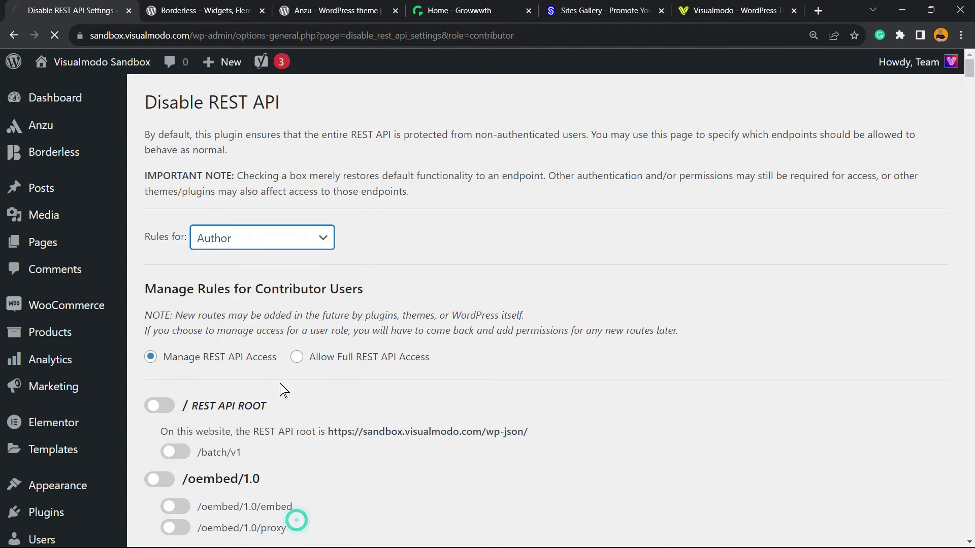
pyautogui.click(240, 363)
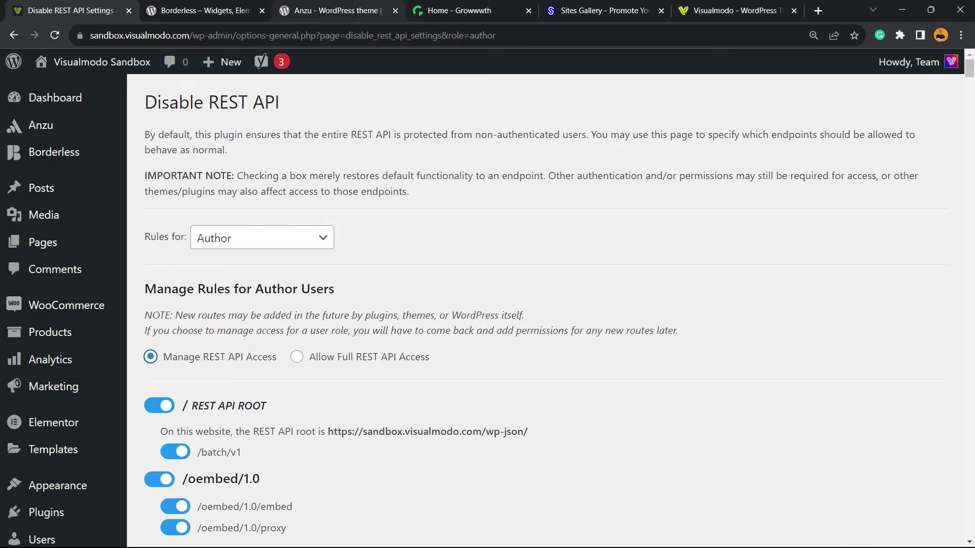
# Step: Switch browser tabs to view the Anzu theme and Borderless plugin pages
pyautogui.click(449, 10)
pyautogui.hotkey('ctrl', 'shift', 'Tab')
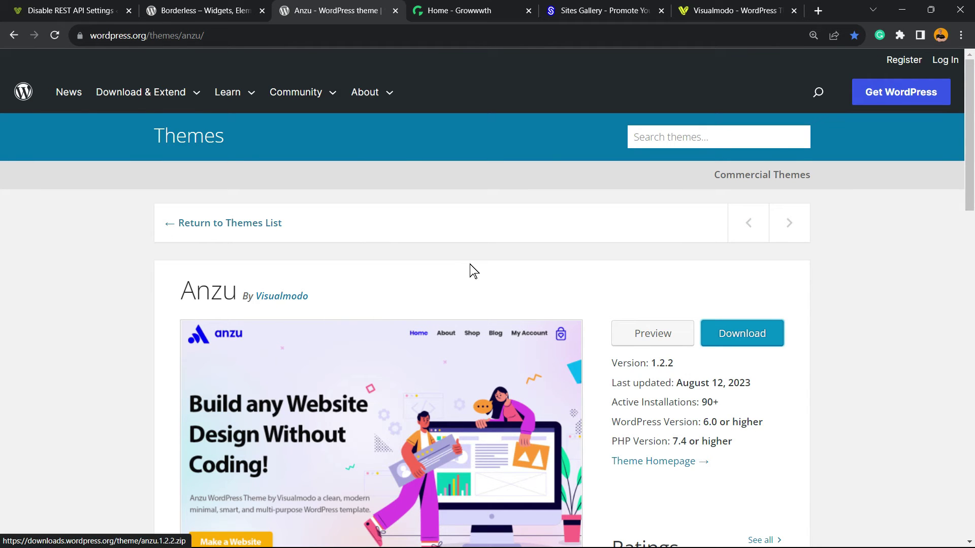
pyautogui.hotkey('ctrl', 'shift', 'Tab')
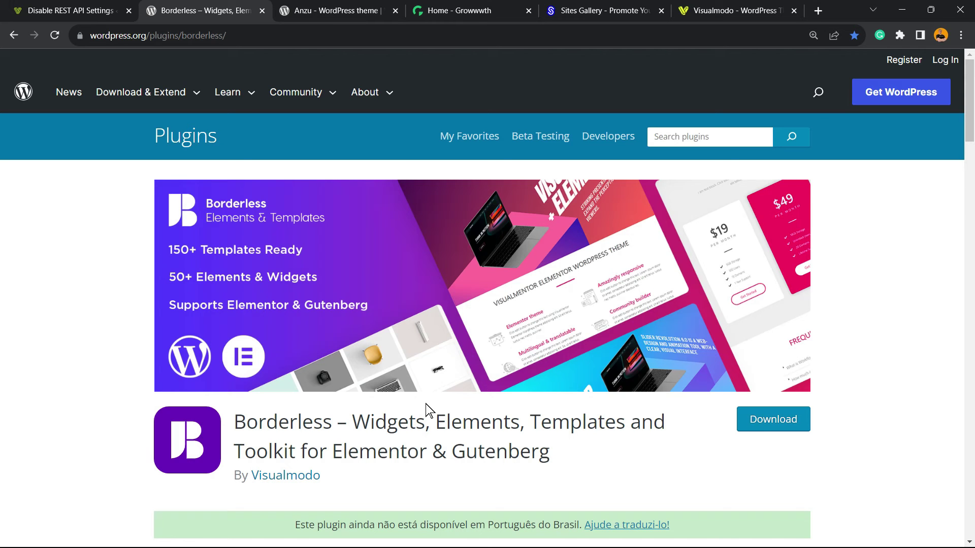
# Step: Browse Growwwth's guest-posting publisher cards, then go to the Sites Gallery page
pyautogui.click(465, 11)
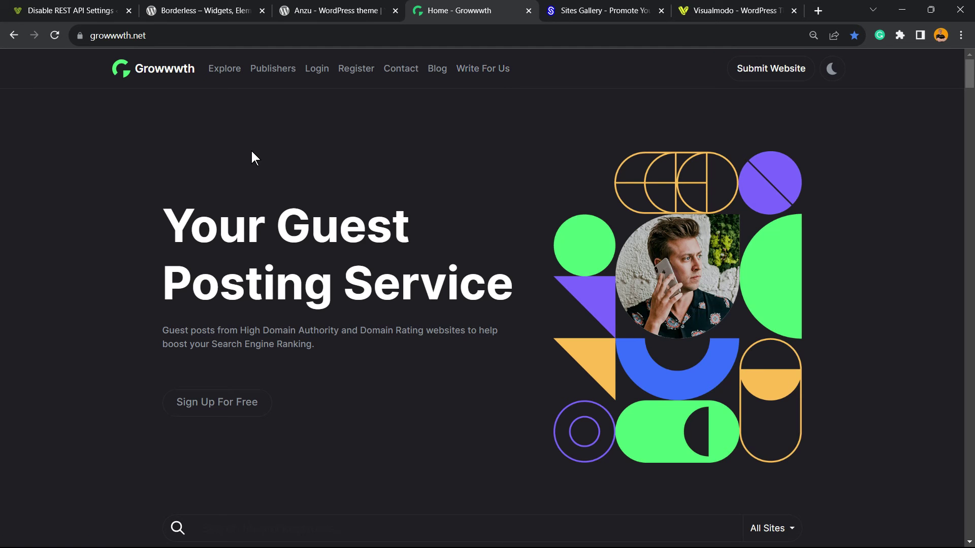
pyautogui.scroll(-5, 354, 229)
pyautogui.scroll(-2, 355, 228)
pyautogui.scroll(-3, 354, 230)
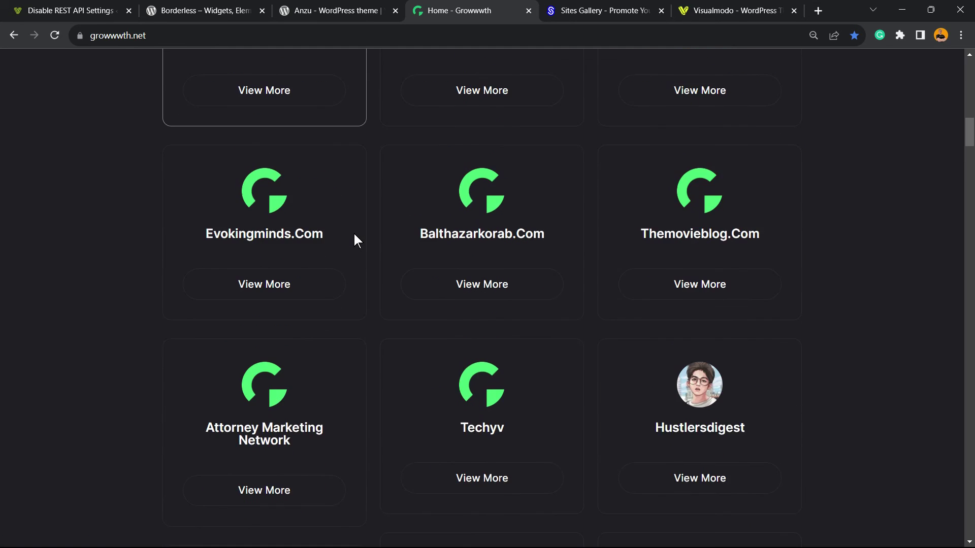
pyautogui.scroll(-3, 354, 233)
pyautogui.scroll(5, 357, 229)
pyautogui.click(113, 39)
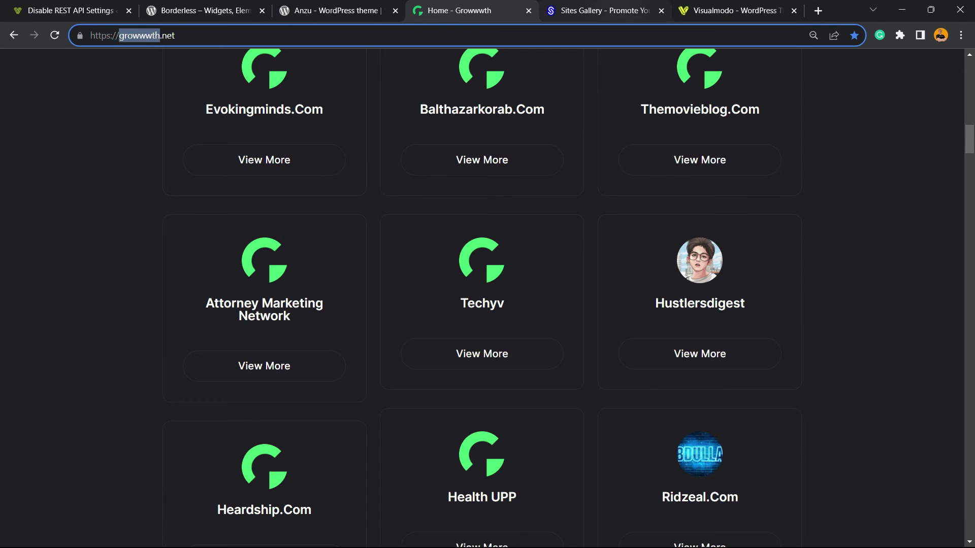
pyautogui.click(600, 13)
pyautogui.scroll(-5, 389, 220)
pyautogui.scroll(-4, 274, 242)
pyautogui.scroll(-5, 274, 244)
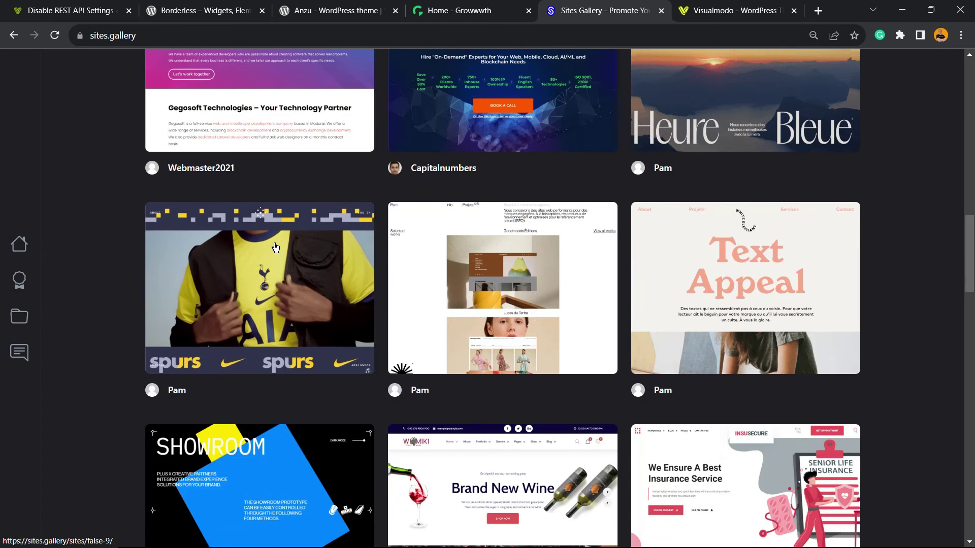
pyautogui.scroll(3, 512, 105)
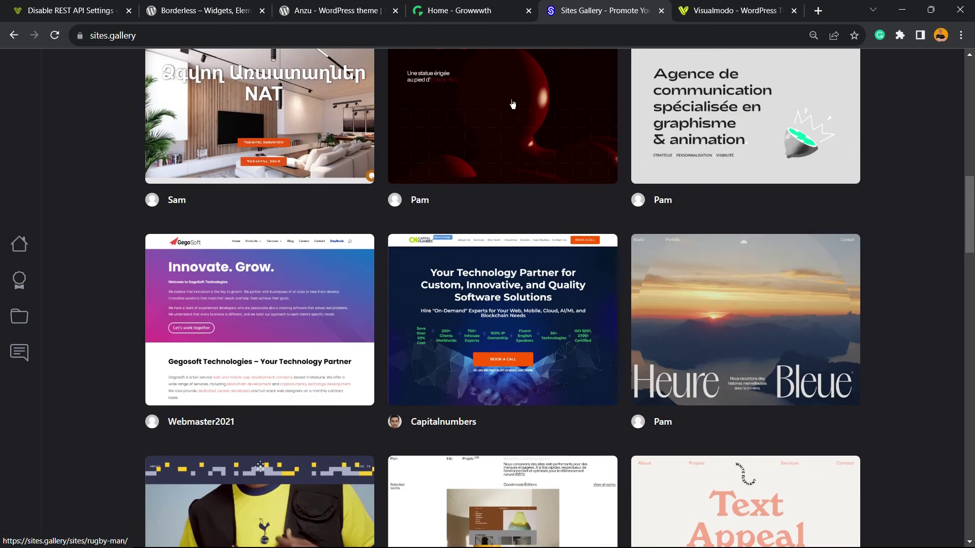
# Step: Browse the Sites Gallery website showcase, then go to the Visualmodo homepage
pyautogui.click(731, 11)
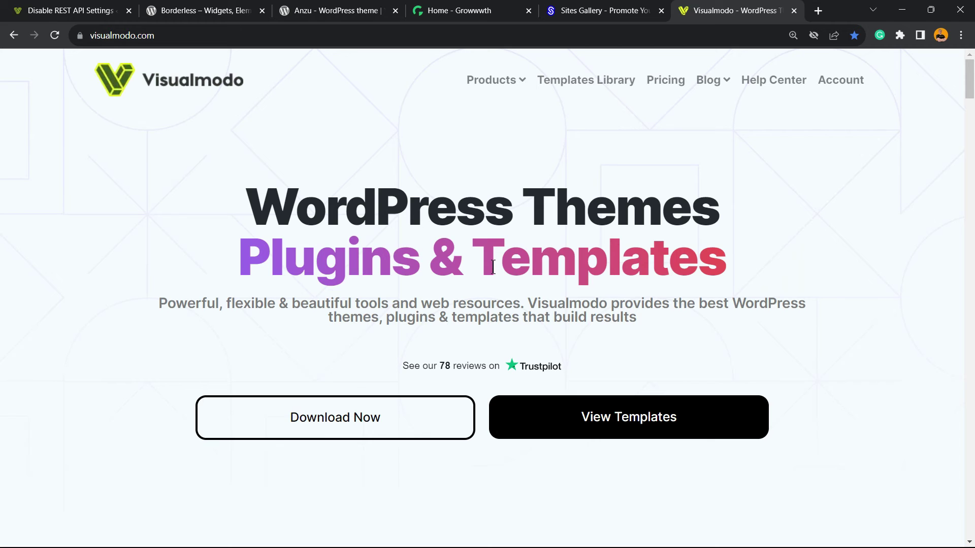
# Step: Open Visualmodo's Templates Library and browse templates such as Book Author Store and Small Store
pyautogui.click(571, 83)
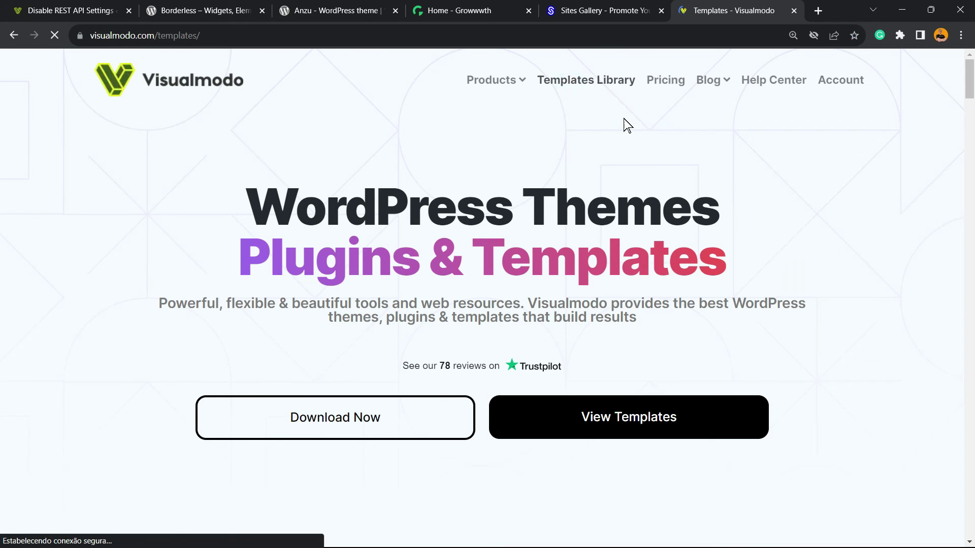
pyautogui.scroll(-3, 615, 253)
pyautogui.scroll(-4, 556, 262)
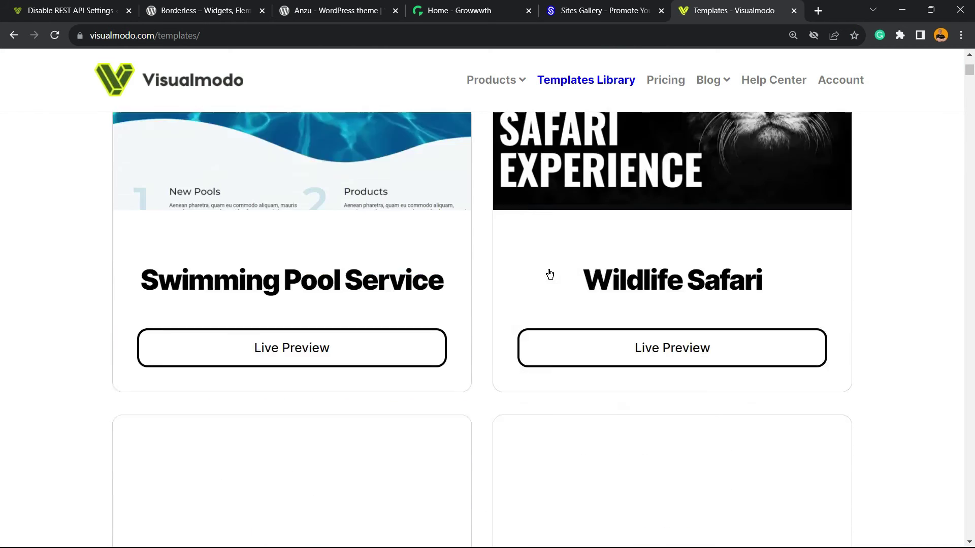
pyautogui.scroll(-3, 534, 278)
pyautogui.scroll(-4, 502, 282)
pyautogui.scroll(-3, 496, 281)
pyautogui.scroll(-5, 495, 282)
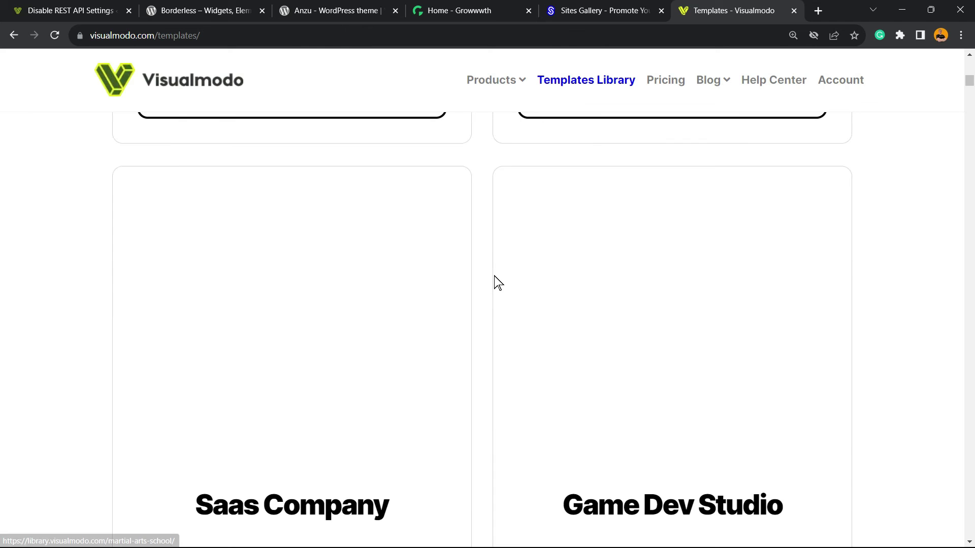
pyautogui.scroll(-4, 494, 281)
pyautogui.scroll(-3, 493, 281)
pyautogui.scroll(-3, 493, 282)
pyautogui.scroll(-2, 492, 284)
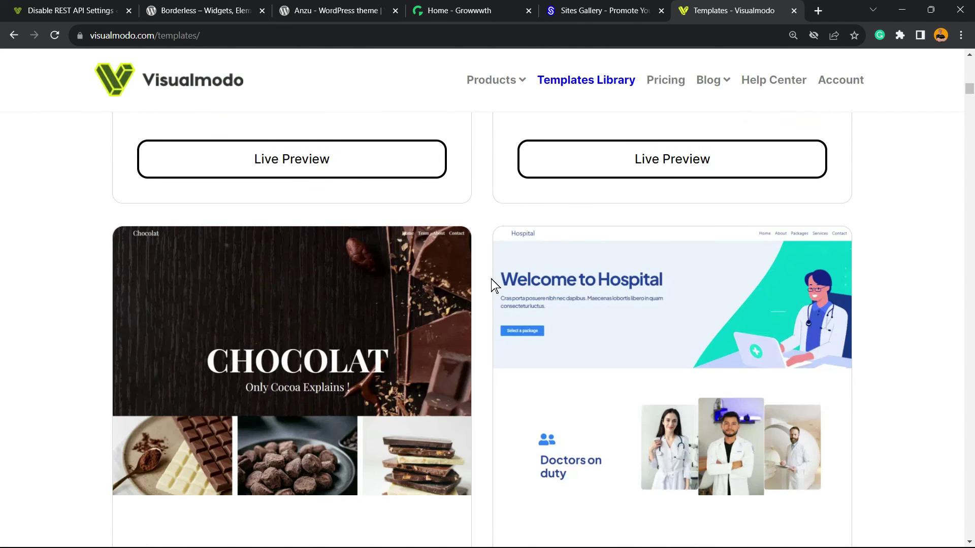
pyautogui.scroll(-2, 488, 288)
pyautogui.scroll(-3, 483, 291)
pyautogui.scroll(-3, 483, 292)
pyautogui.scroll(-3, 482, 293)
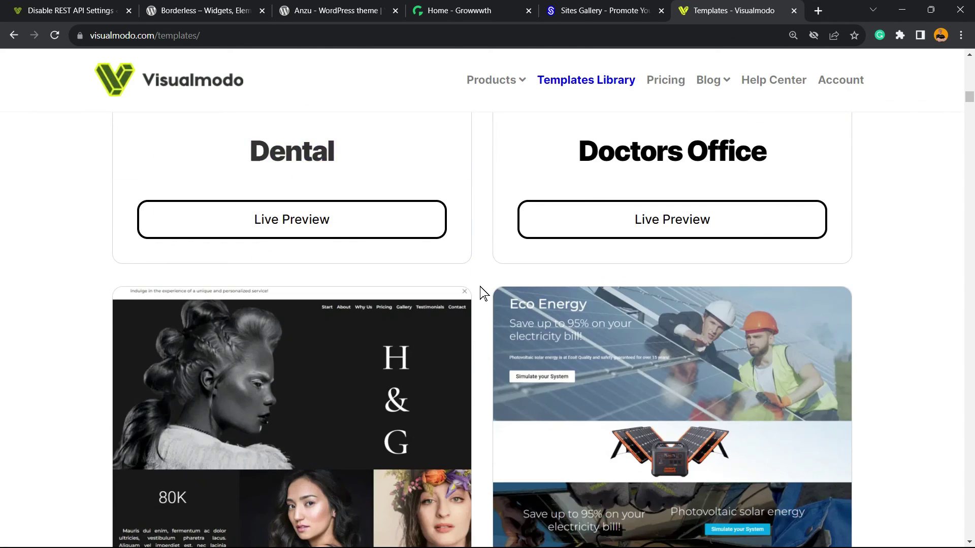
pyautogui.scroll(-3, 480, 291)
pyautogui.scroll(-5, 480, 291)
pyautogui.scroll(-4, 481, 292)
pyautogui.scroll(-5, 482, 294)
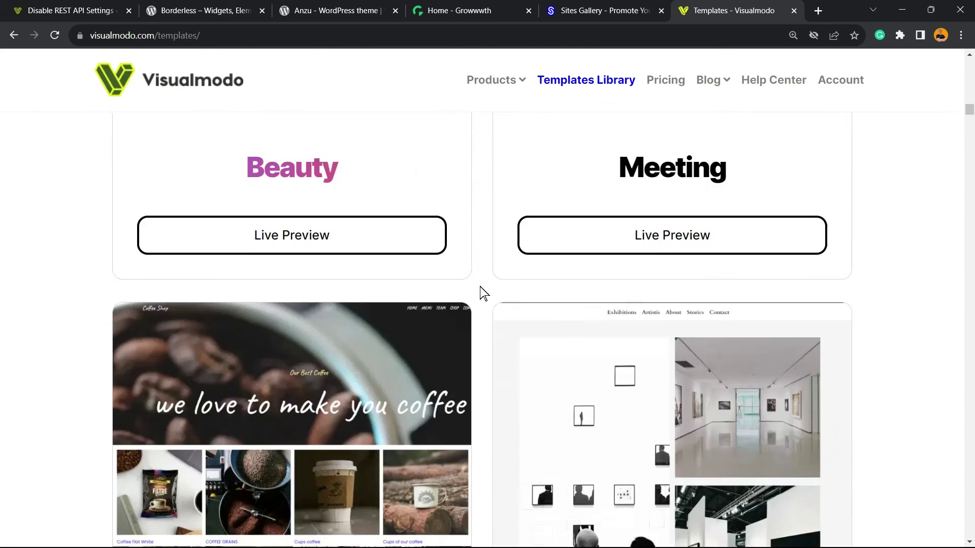
pyautogui.scroll(-5, 480, 292)
pyautogui.scroll(-4, 480, 292)
pyautogui.scroll(-3, 480, 293)
pyautogui.scroll(-4, 481, 293)
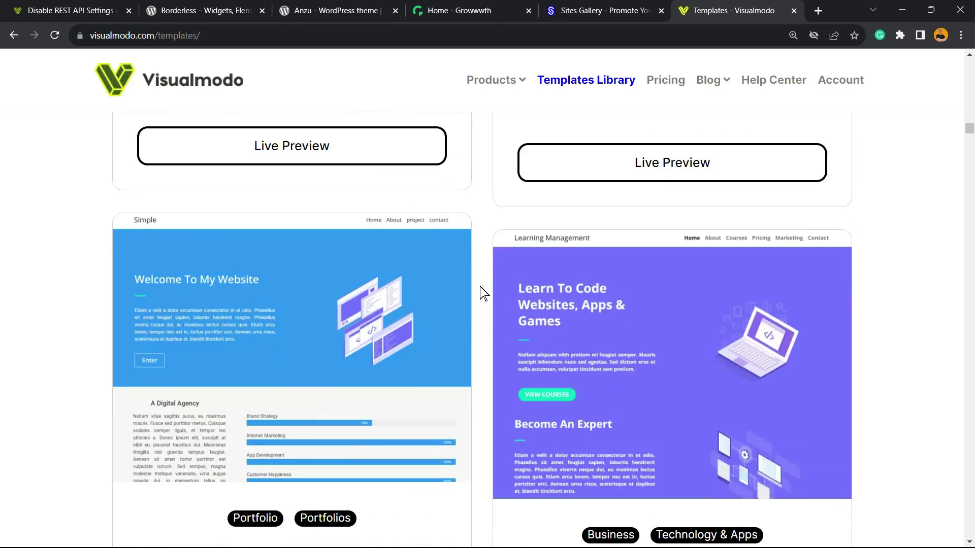
pyautogui.scroll(-5, 480, 293)
pyautogui.scroll(-4, 480, 293)
pyautogui.scroll(-4, 480, 292)
pyautogui.scroll(-4, 481, 292)
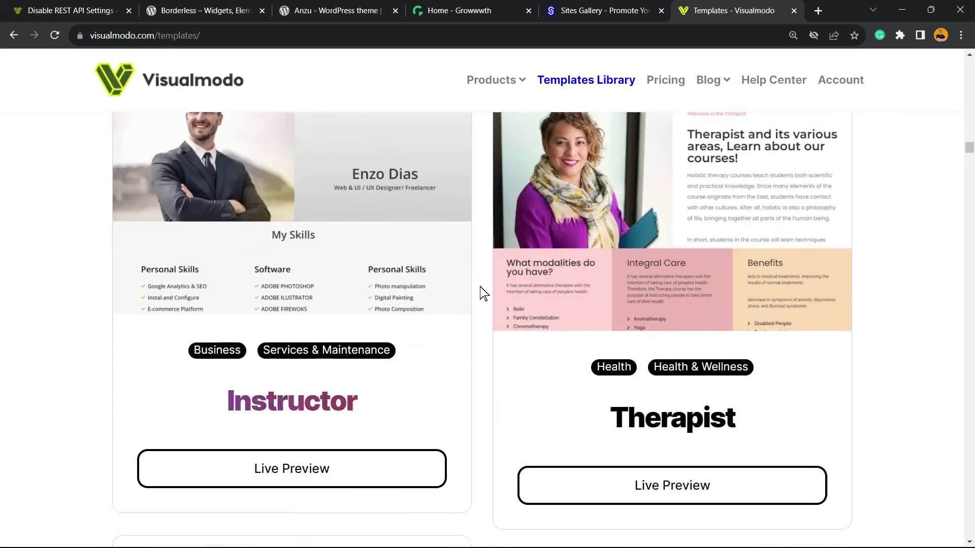
pyautogui.scroll(-2, 481, 292)
pyautogui.scroll(-5, 480, 292)
pyautogui.scroll(-4, 480, 293)
pyautogui.scroll(-1, 480, 293)
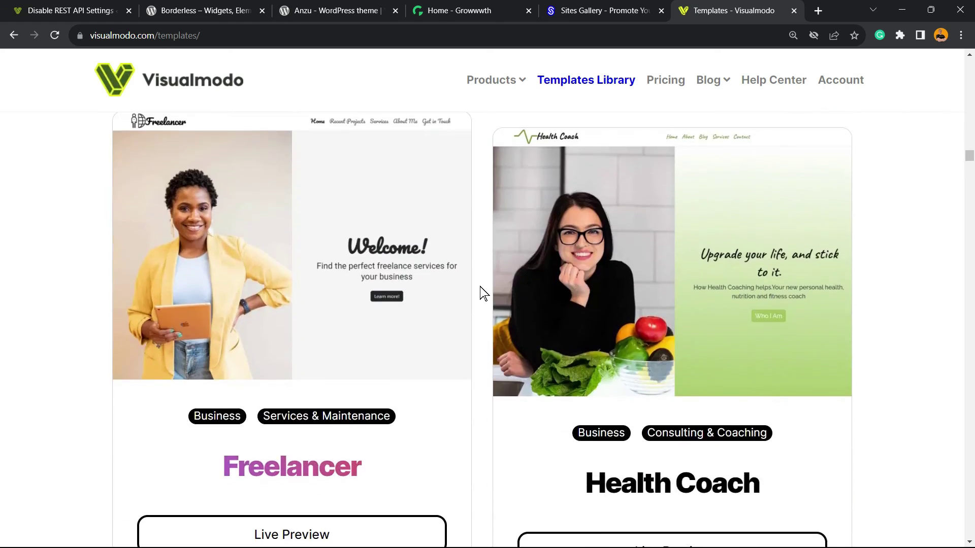
pyautogui.scroll(-5, 481, 293)
pyautogui.scroll(-3, 481, 293)
pyautogui.scroll(-3, 480, 293)
pyautogui.scroll(-4, 480, 293)
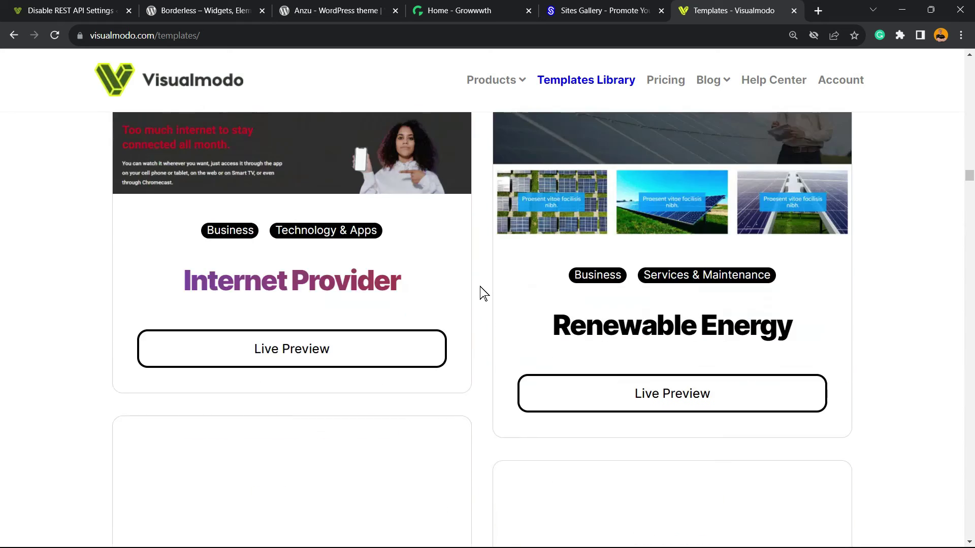
pyautogui.scroll(-3, 481, 292)
pyautogui.scroll(-5, 480, 292)
pyautogui.scroll(-5, 481, 293)
pyautogui.scroll(-3, 481, 293)
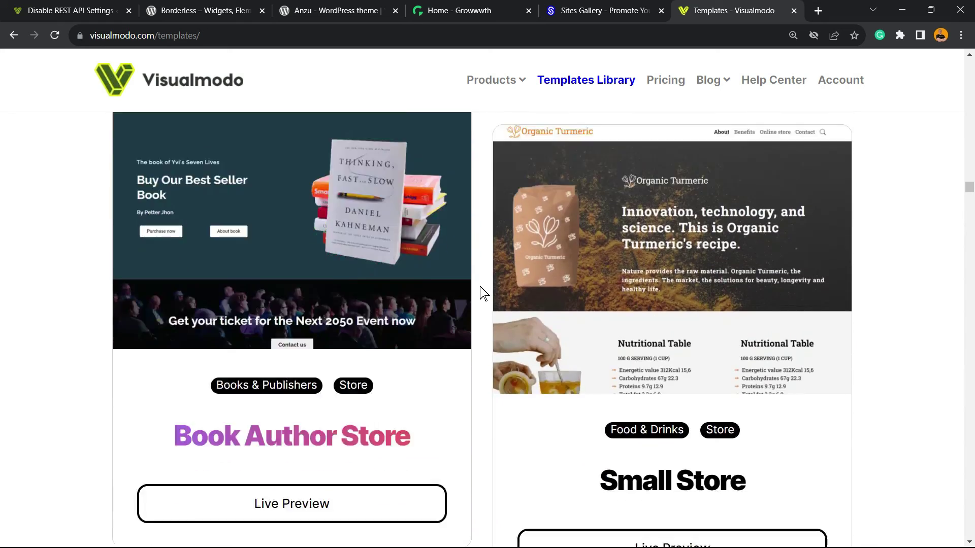